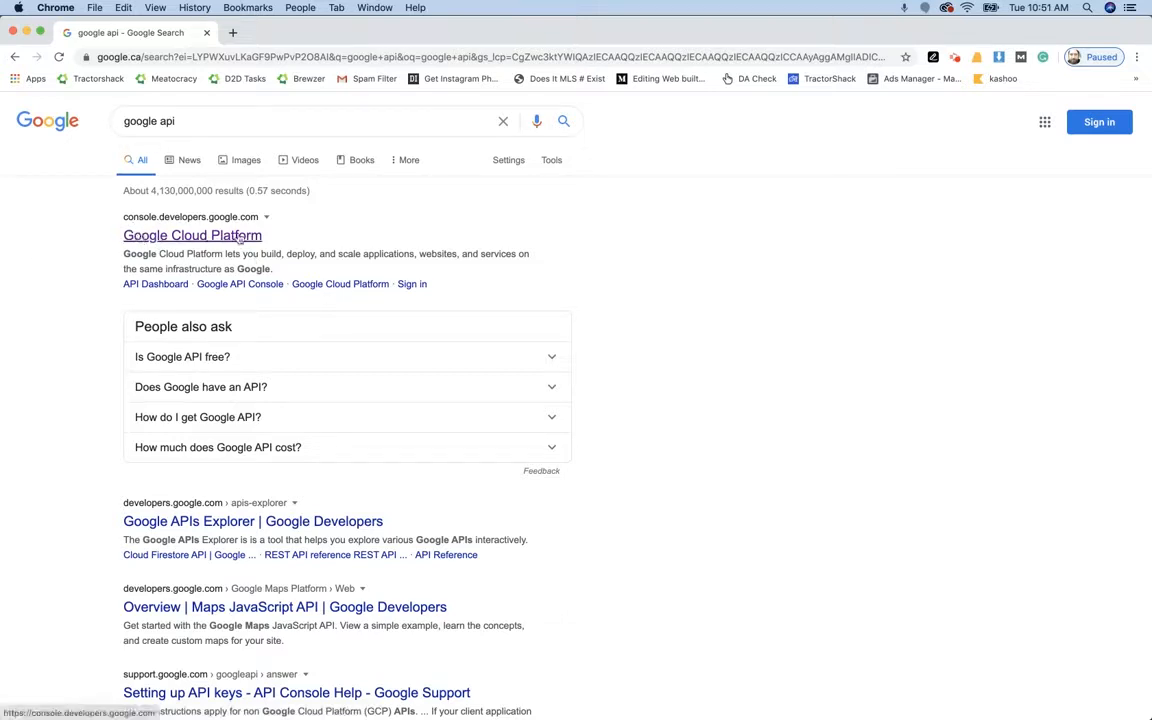
Open Google Cloud Platform from the search results and sign in with the saved tractorshack.net account and its account password
left_click(207, 237)
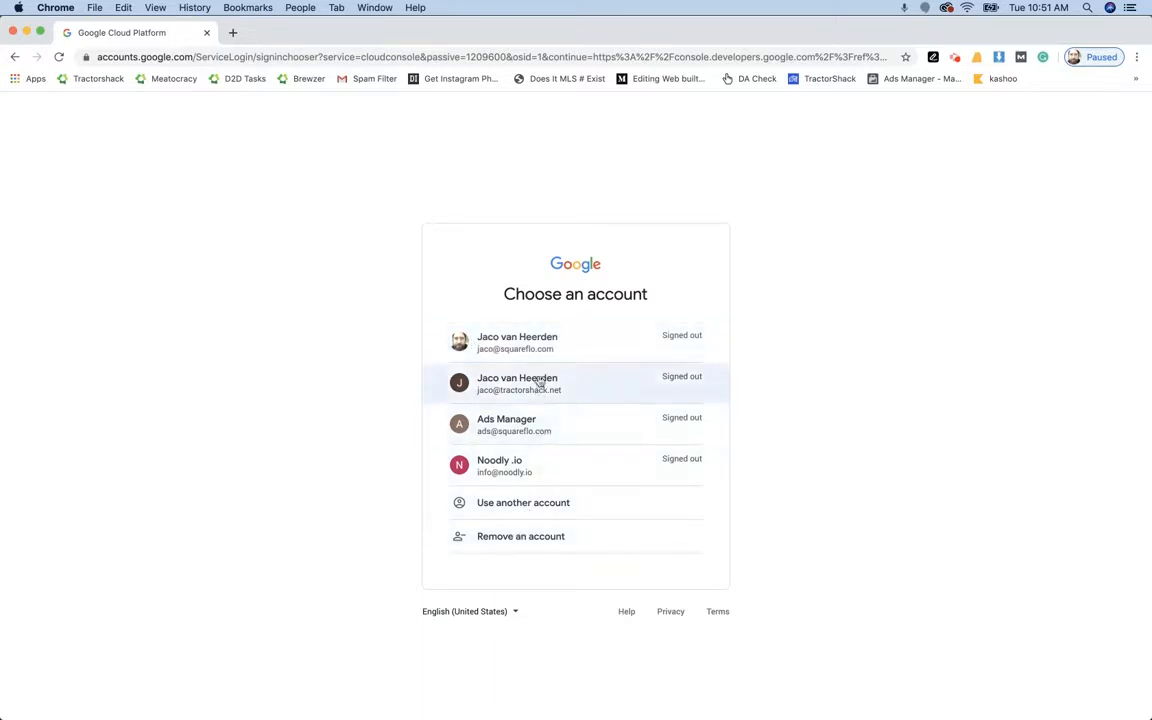
left_click(538, 381)
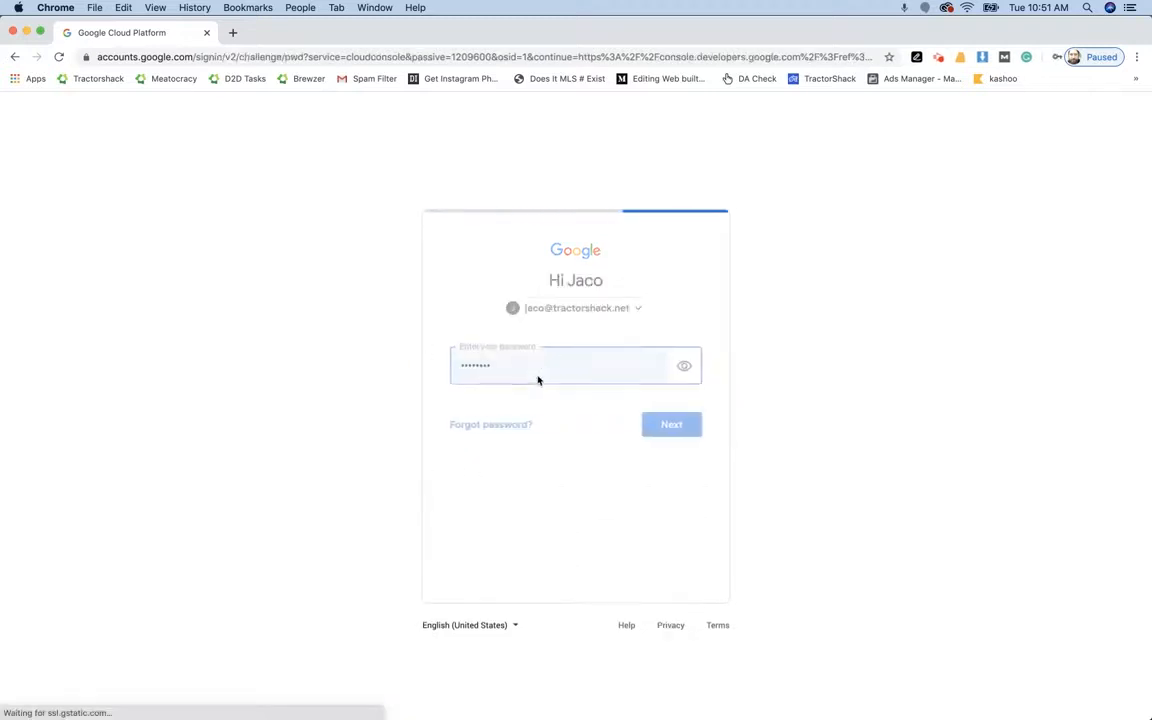
left_click(672, 450)
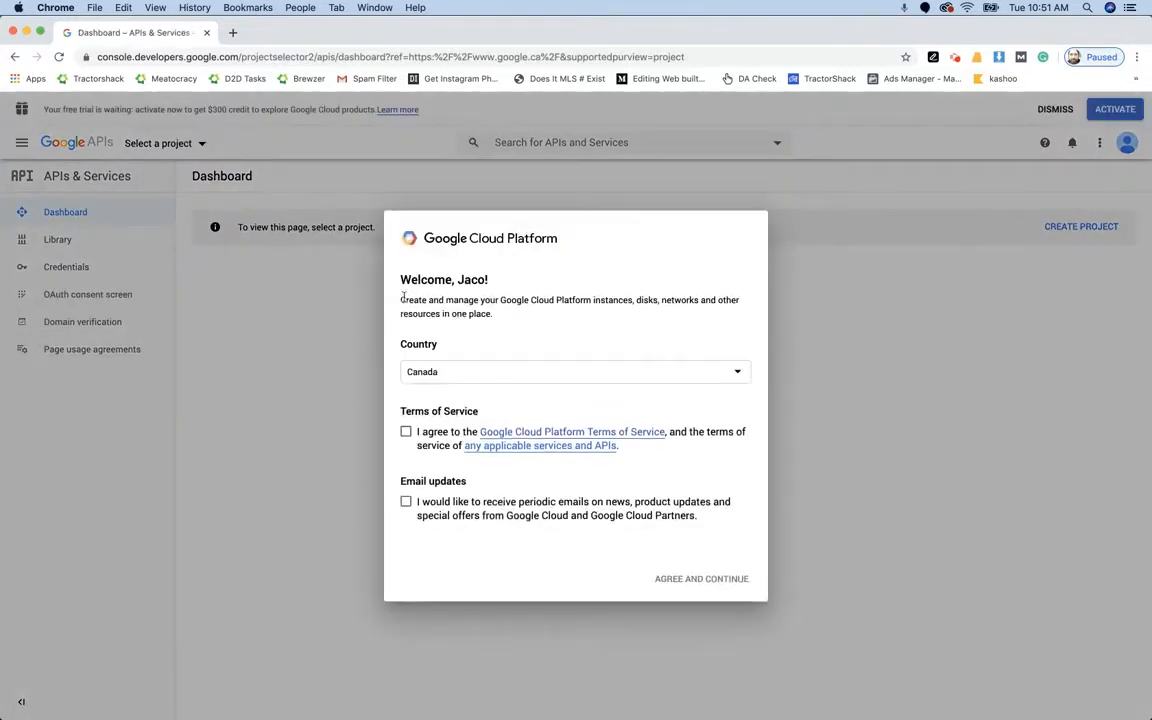
Agree to the Google Cloud Platform Terms of Service, opt in to email updates, and continue to the dashboard
left_click(405, 431)
left_click(405, 503)
left_click(686, 579)
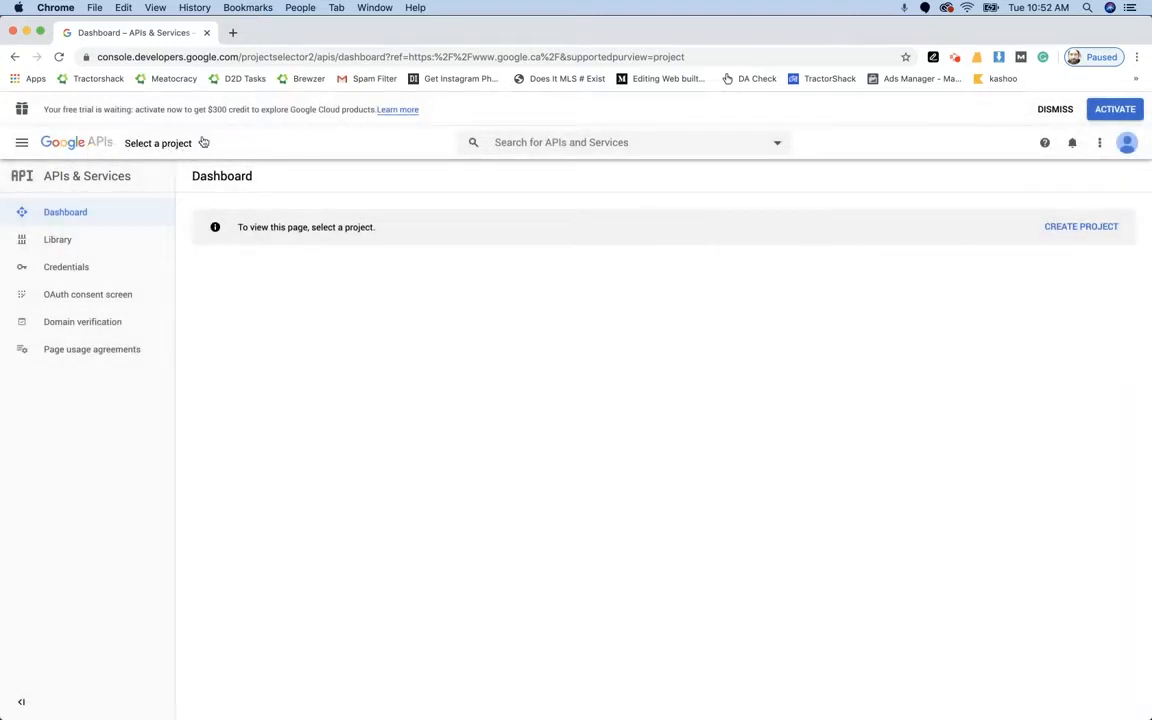
Create a new project named testtractorshack with no organisation as its location
left_click(150, 144)
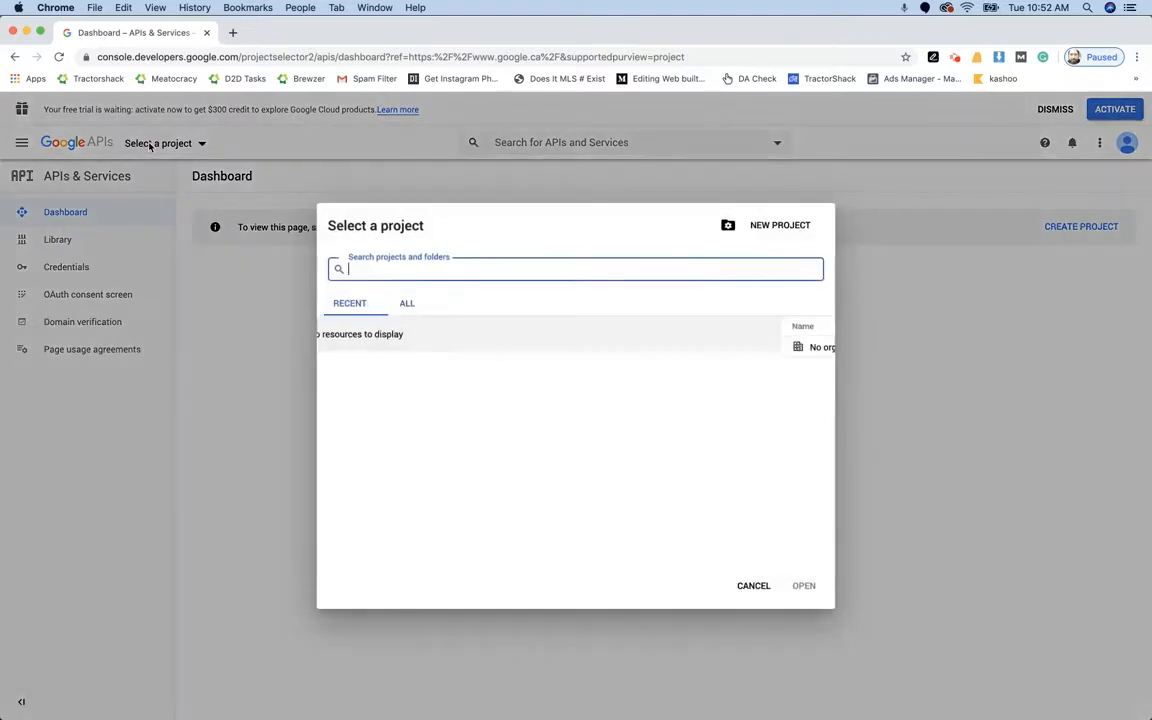
left_click(784, 227)
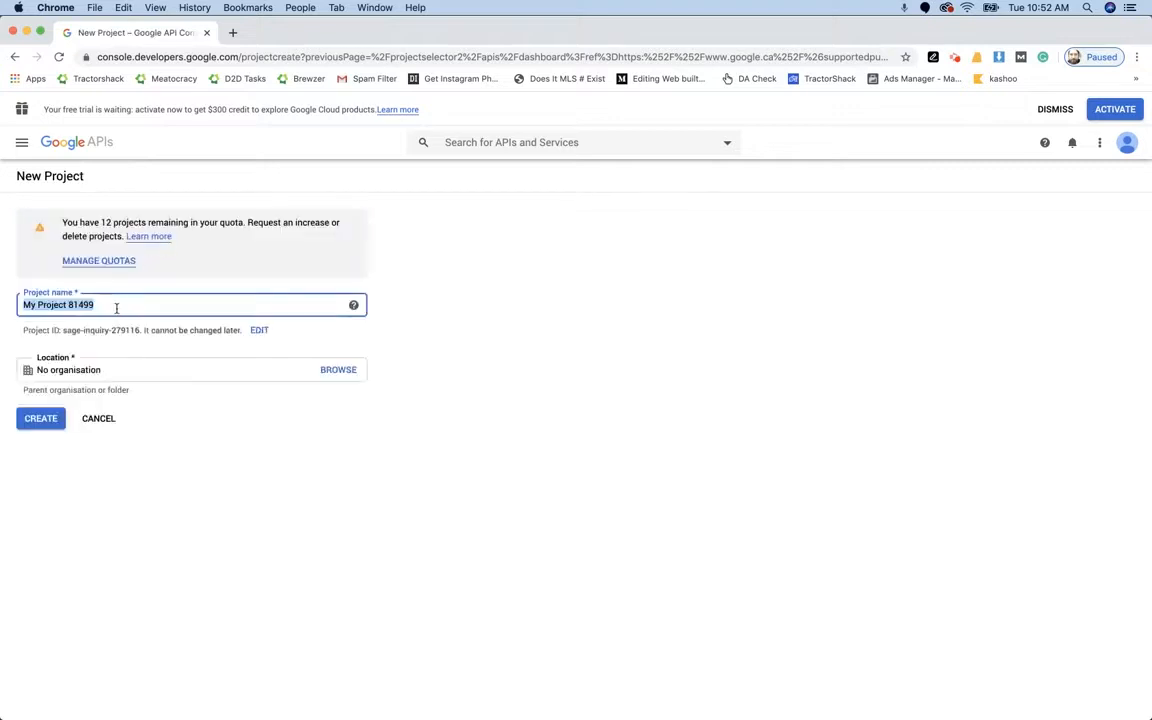
type("testtrac")
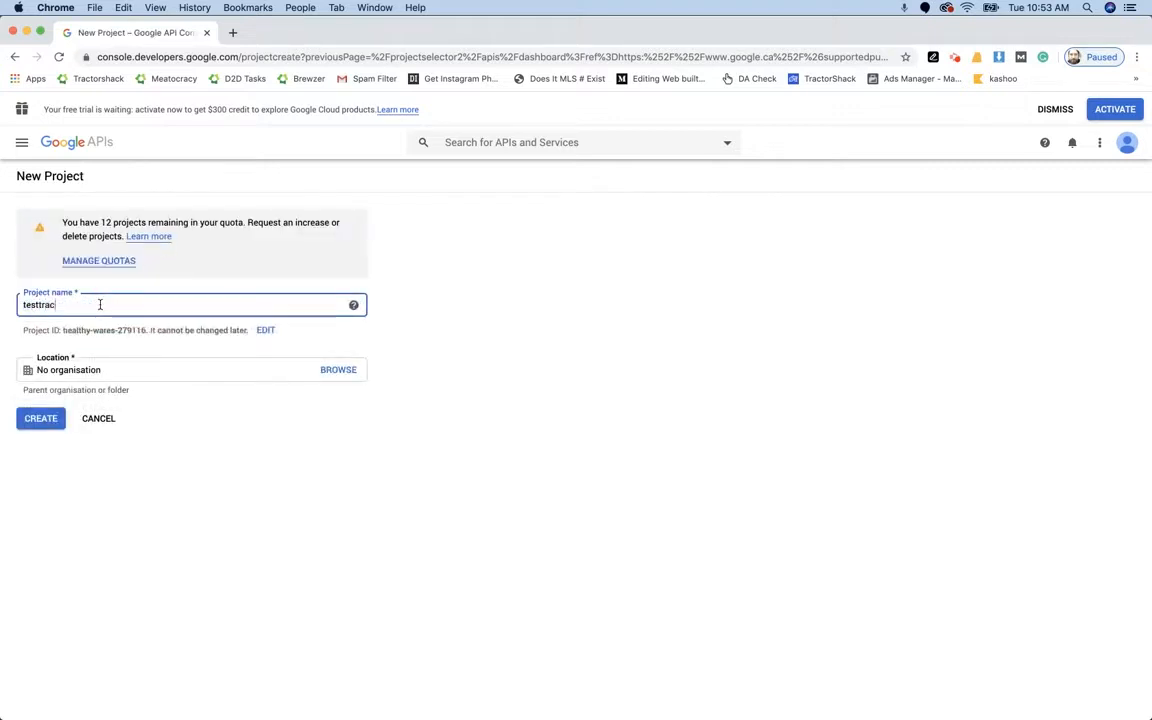
type("torshack")
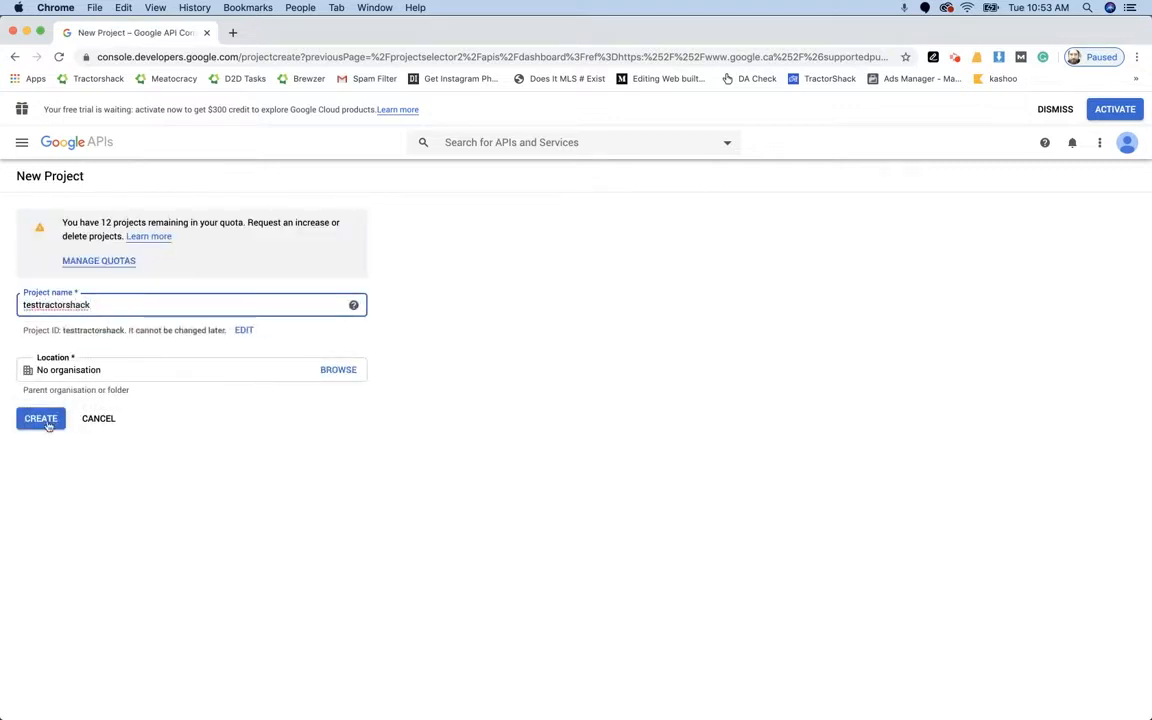
left_click(42, 419)
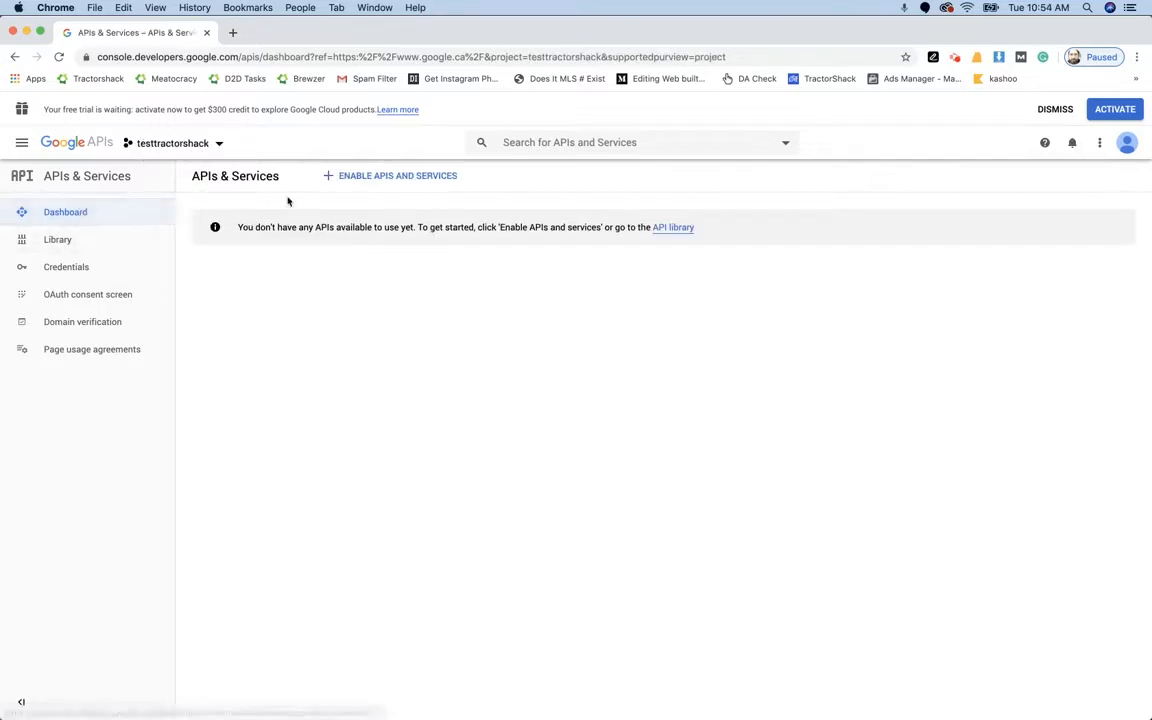
Open the API Library for enabling APIs and services and search it for "maps"
left_click(420, 177)
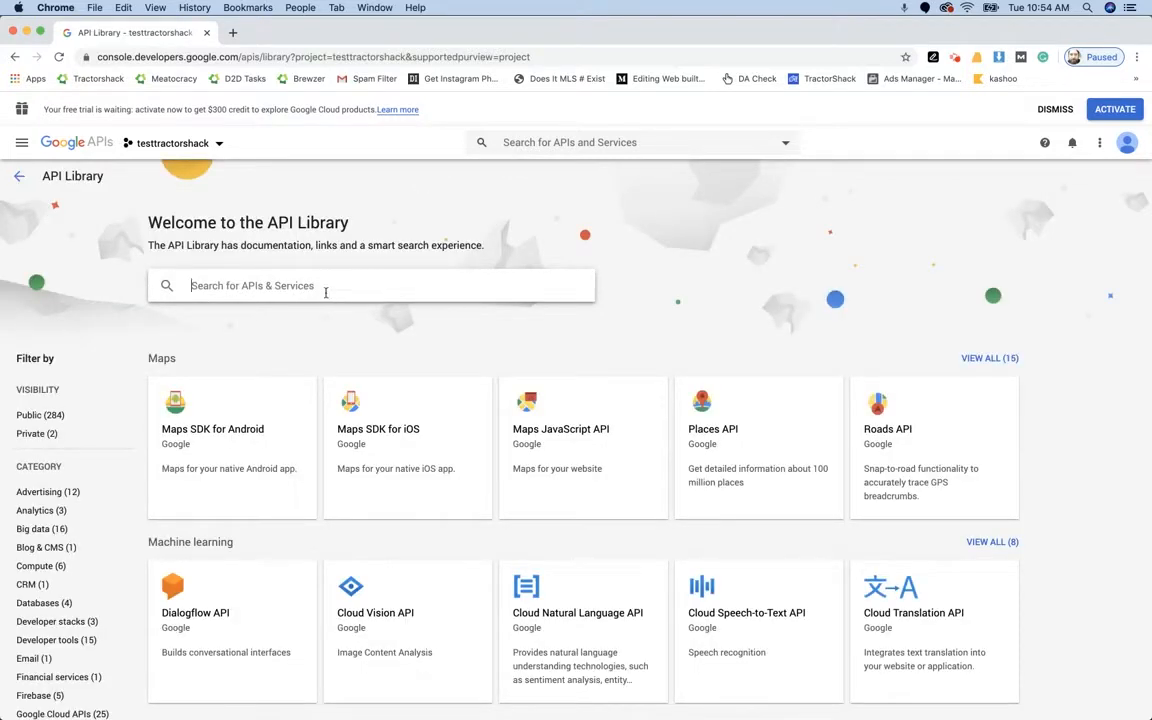
type("google")
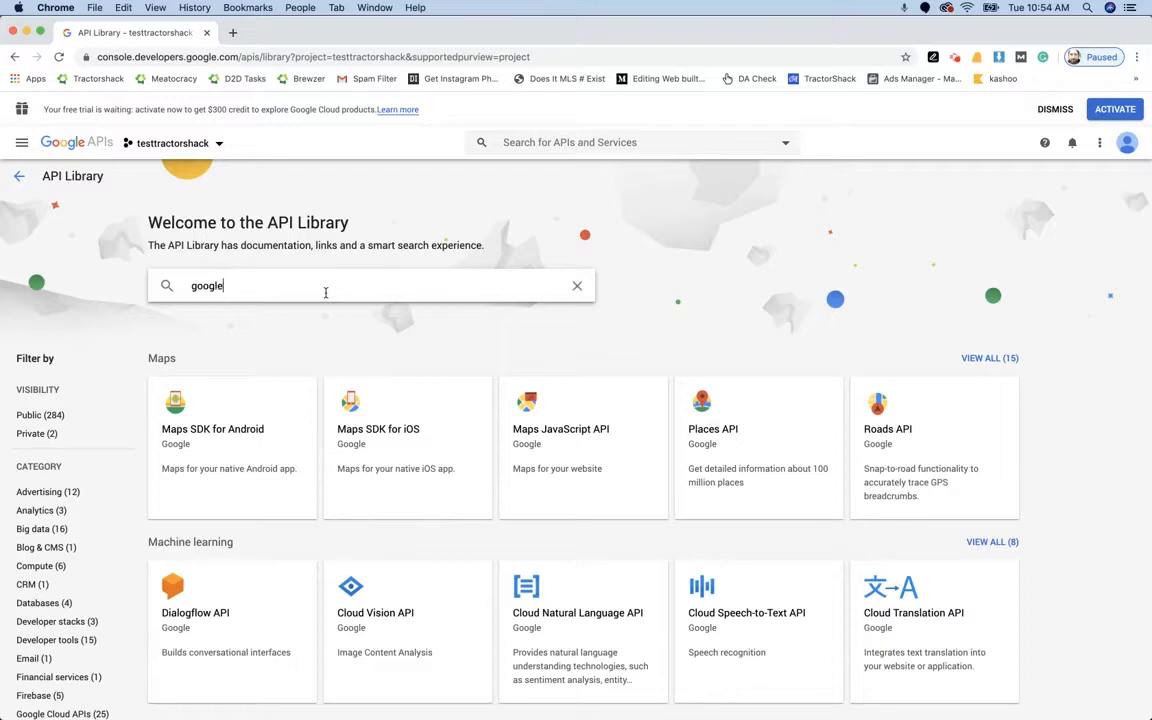
type(" maps")
key("alt+Left")
key("alt+shift+Left")
key("BackSpace")
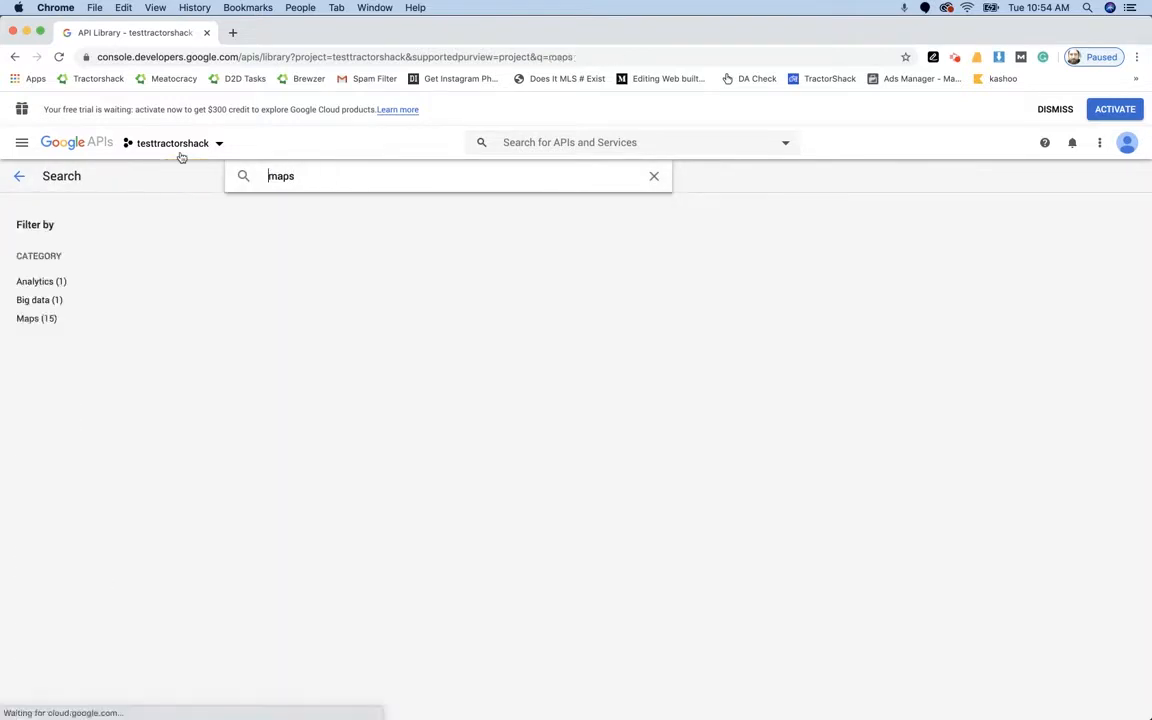
Review the list of maps-related APIs, including the Embed, JavaScript, Static, Geocoding and Places APIs
scroll(314, 392, "down", 1)
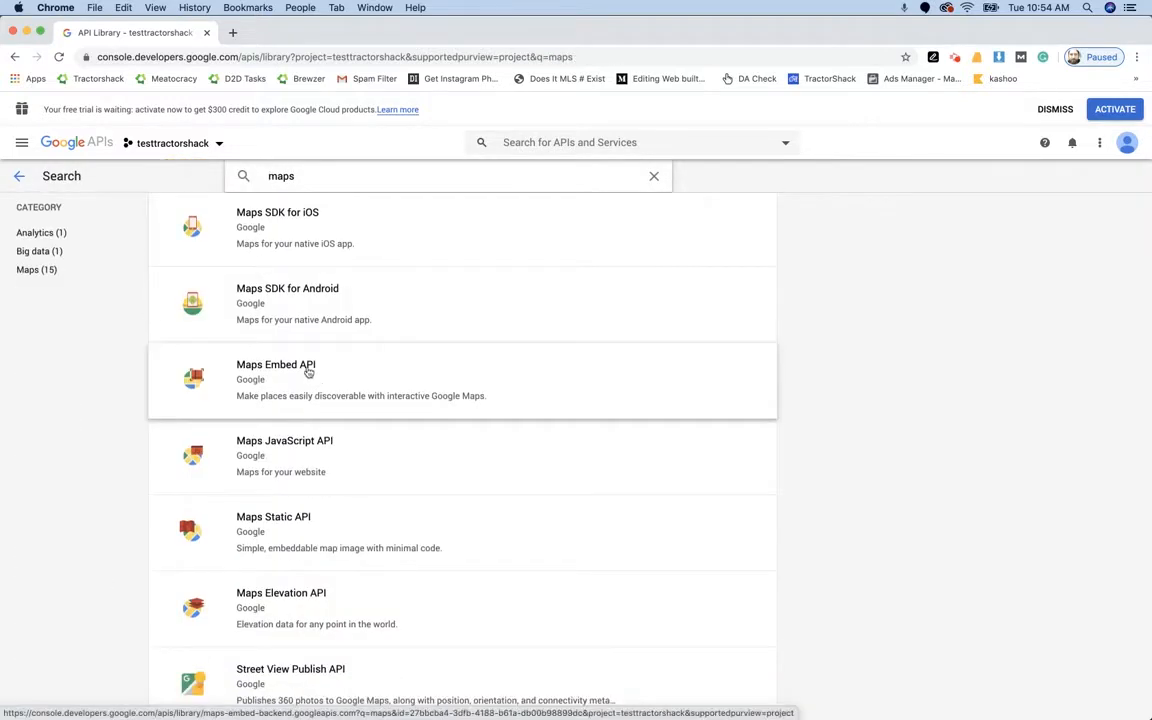
scroll(249, 557, "down", 4)
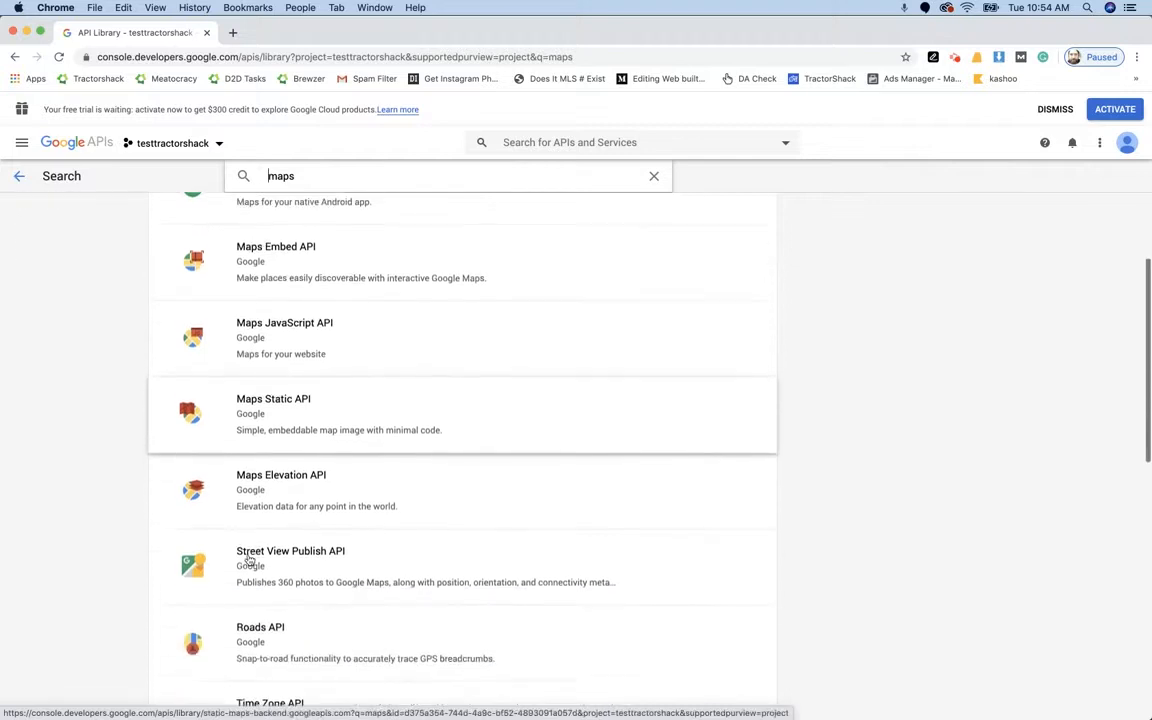
scroll(249, 557, "up", 5)
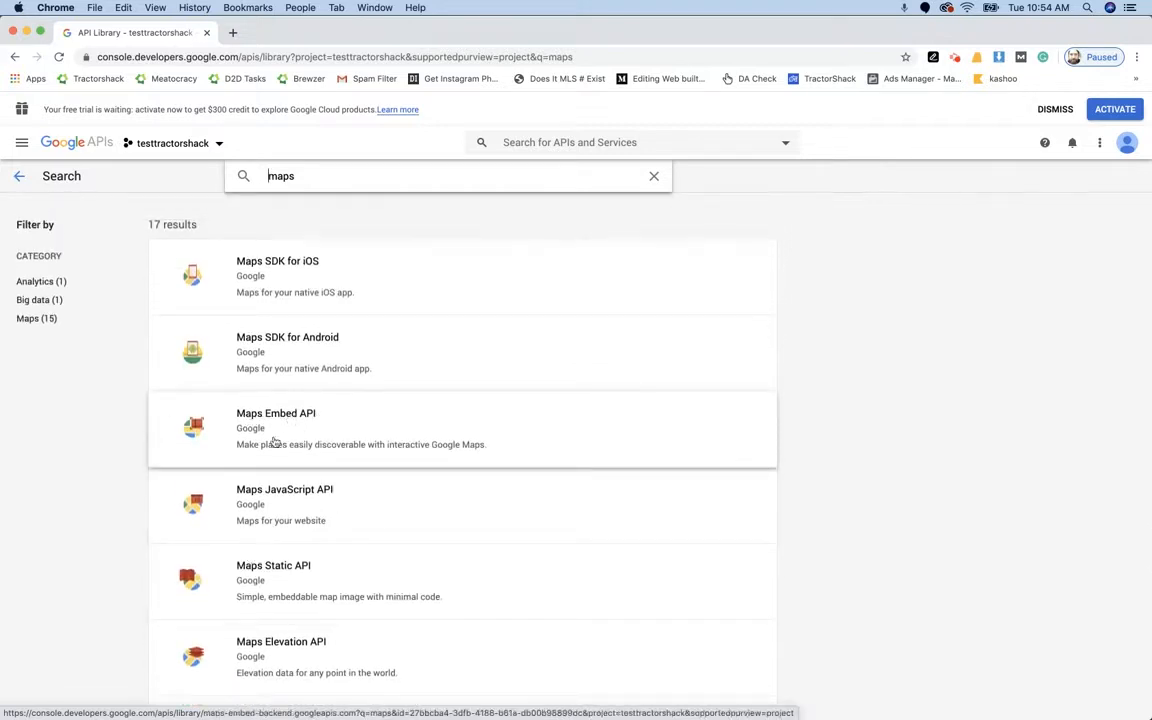
scroll(348, 426, "down", 9)
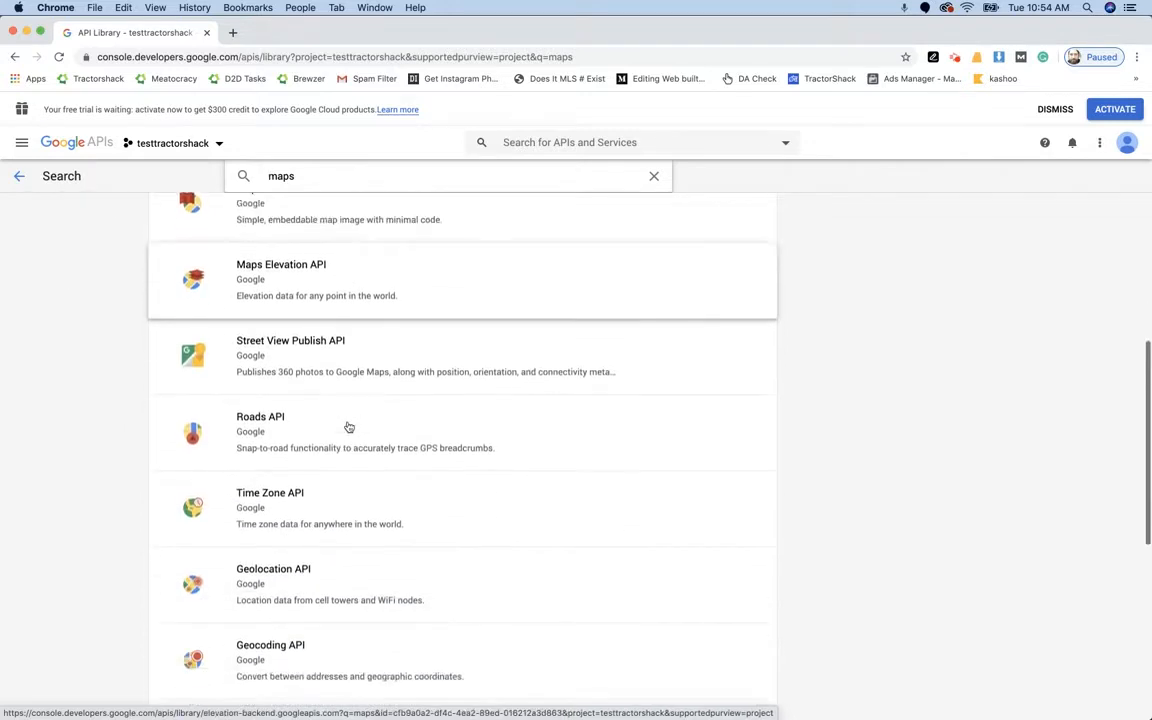
scroll(348, 426, "down", 5)
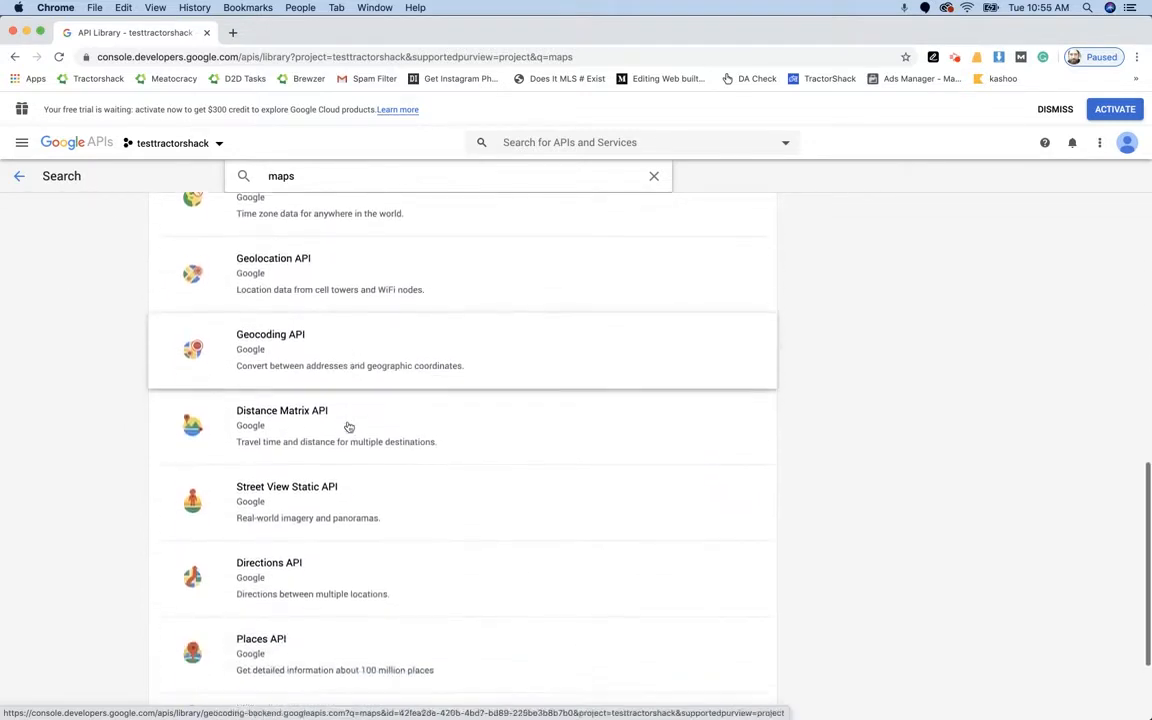
scroll(348, 426, "down", 2)
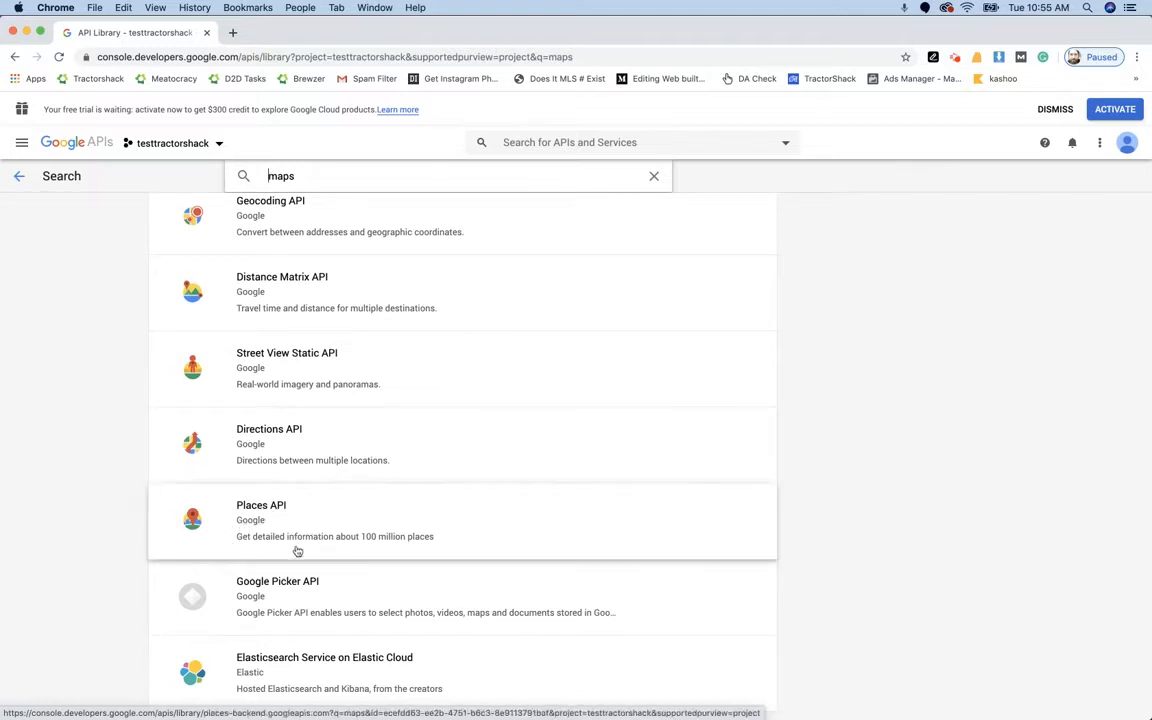
scroll(272, 650, "up", 12)
scroll(272, 655, "up", 3)
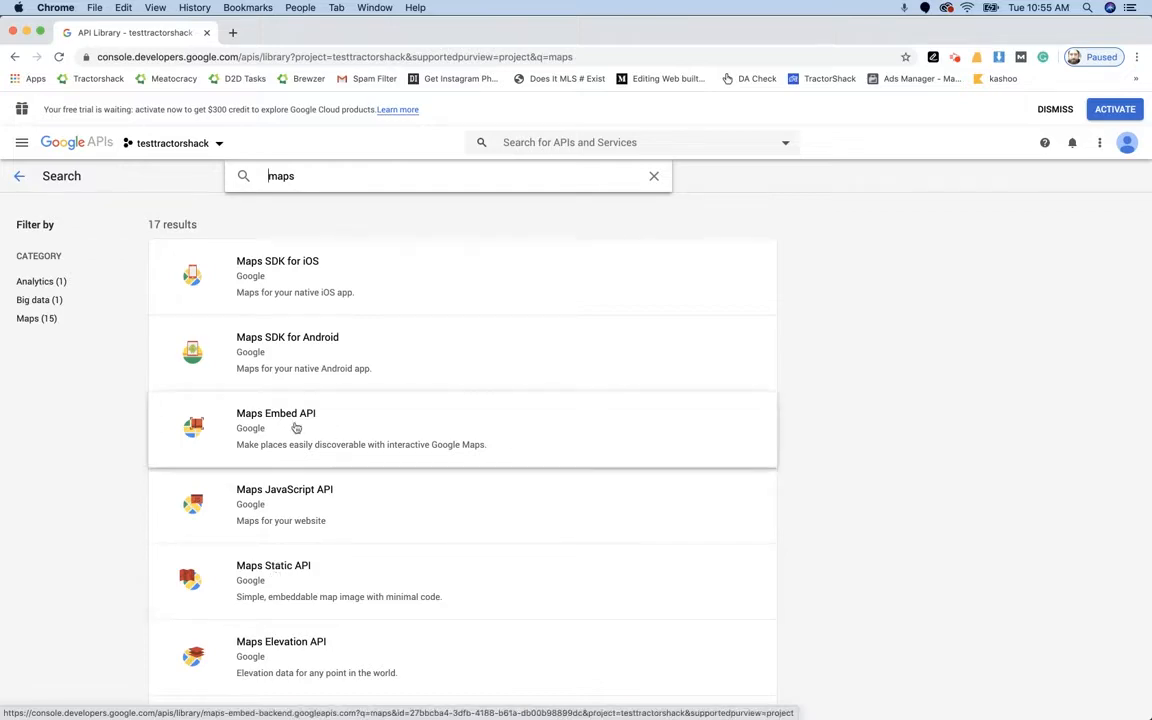
Open the Maps Embed API from the search results and enable it for the project
left_click(339, 427)
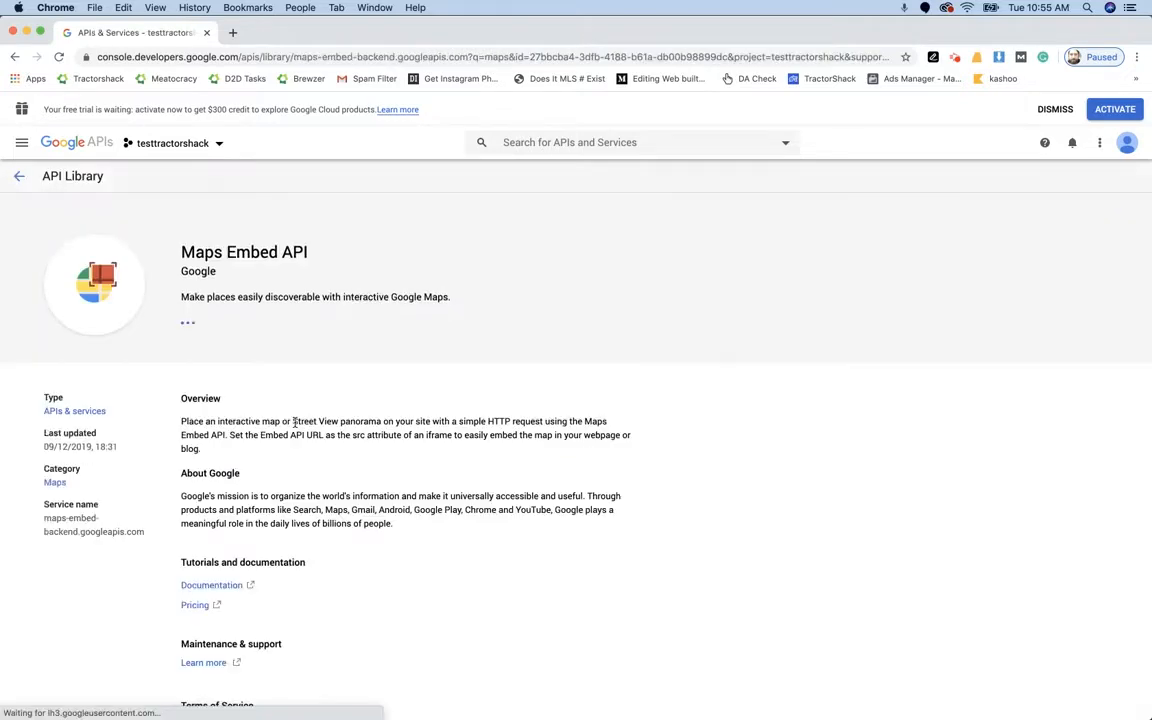
scroll(521, 281, "down", 5)
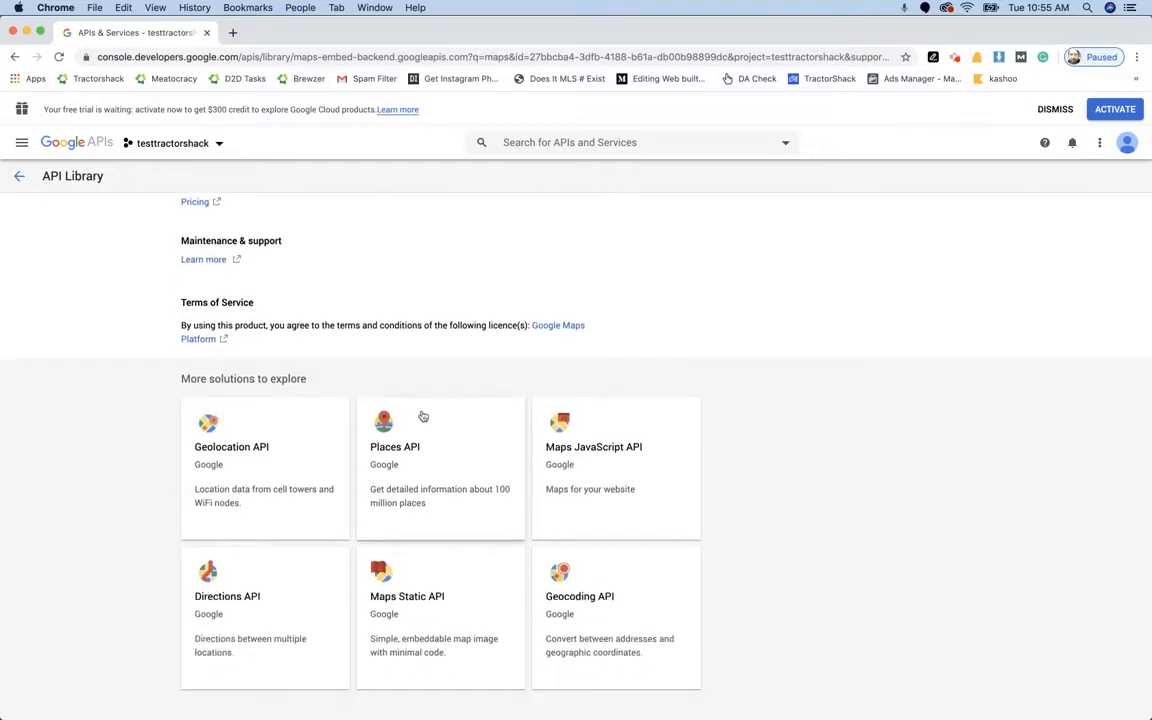
scroll(465, 390, "up", 5)
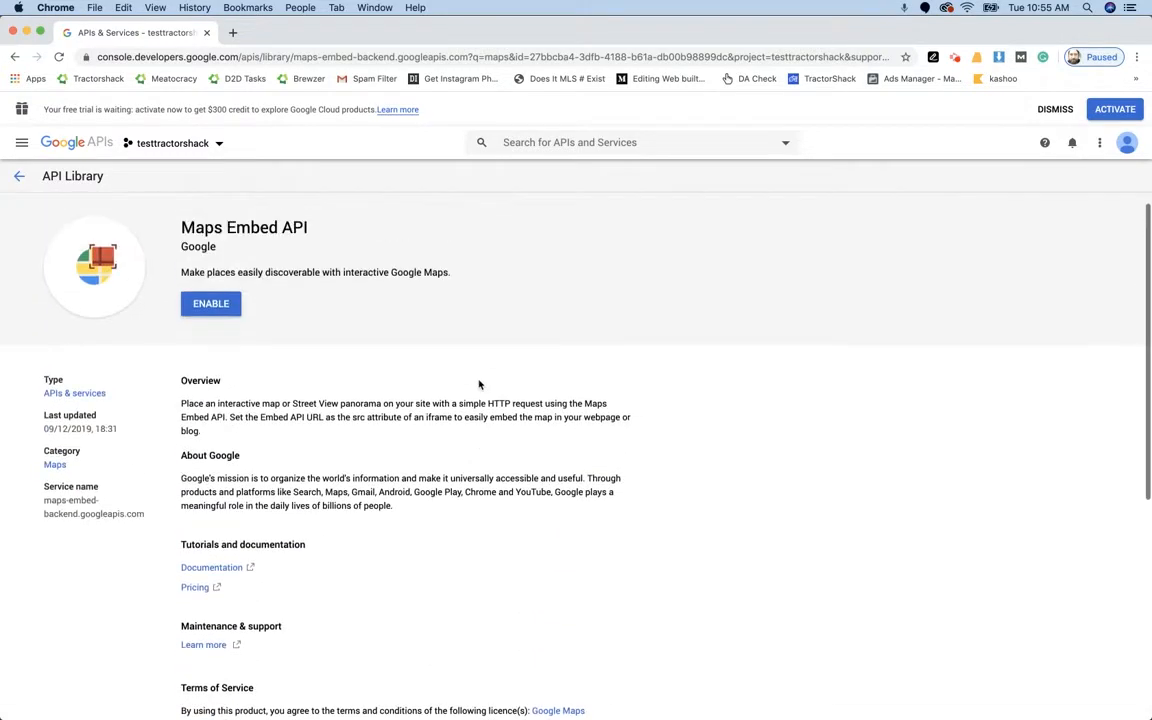
left_click(222, 306)
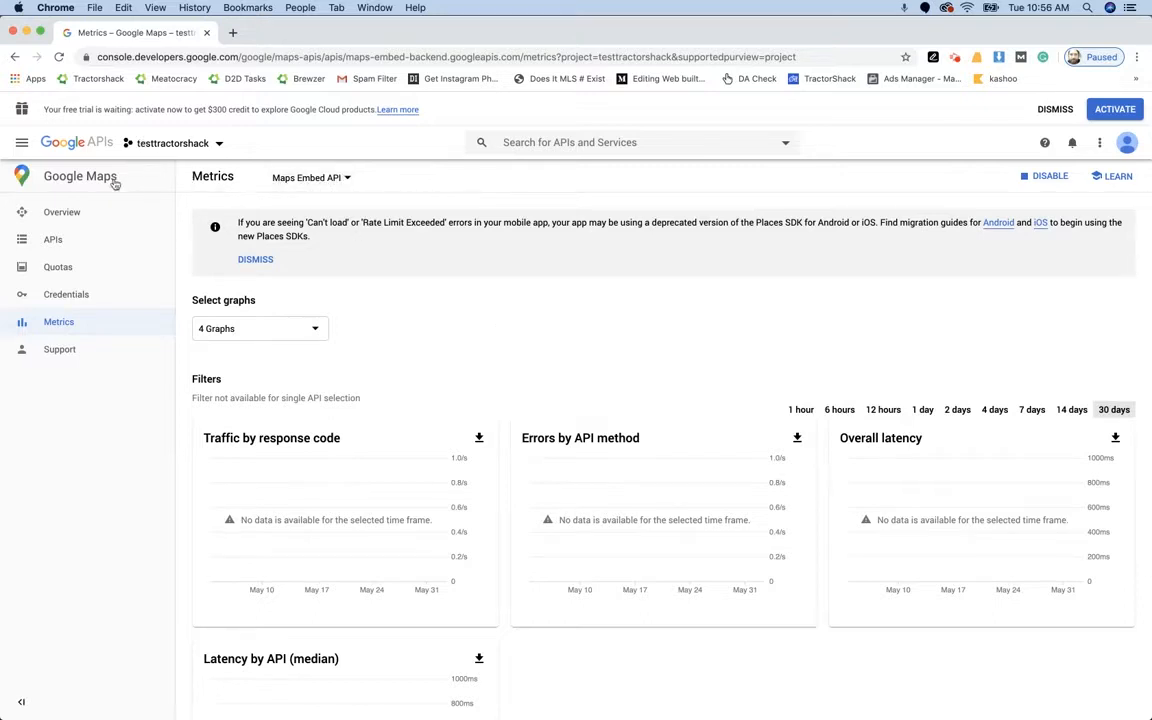
Go from the Maps Embed API metrics to the marketplace for enabling other APIs and search for "maps"
left_click(333, 176)
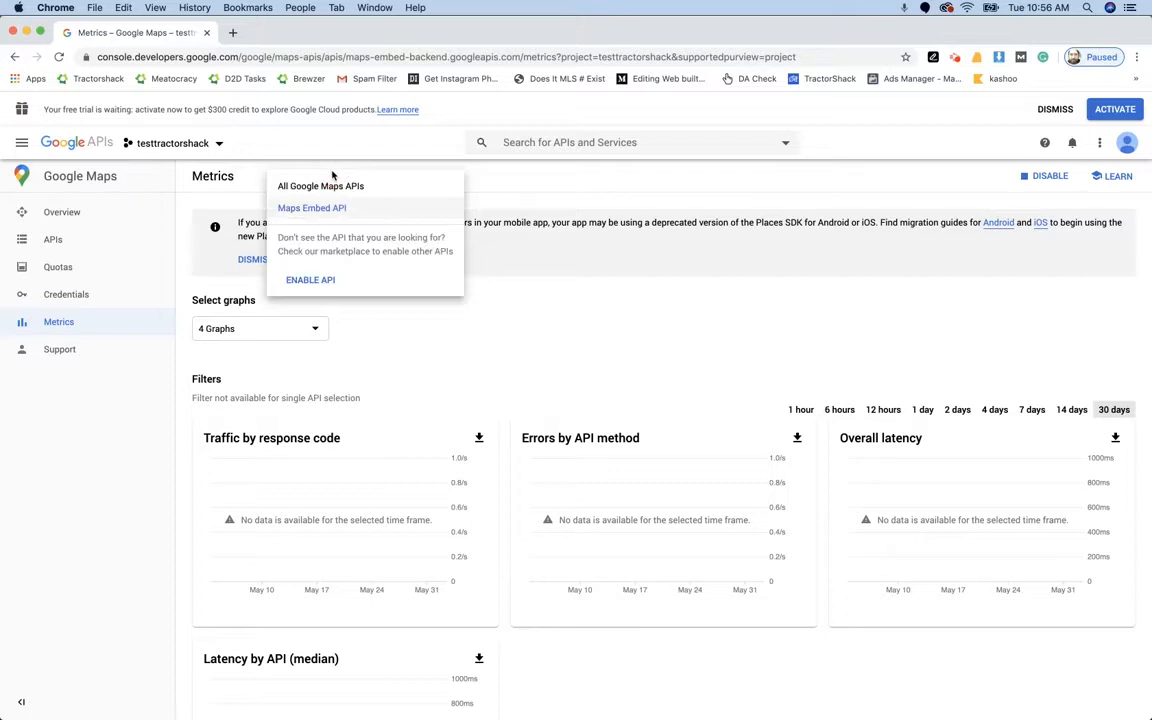
left_click(310, 279)
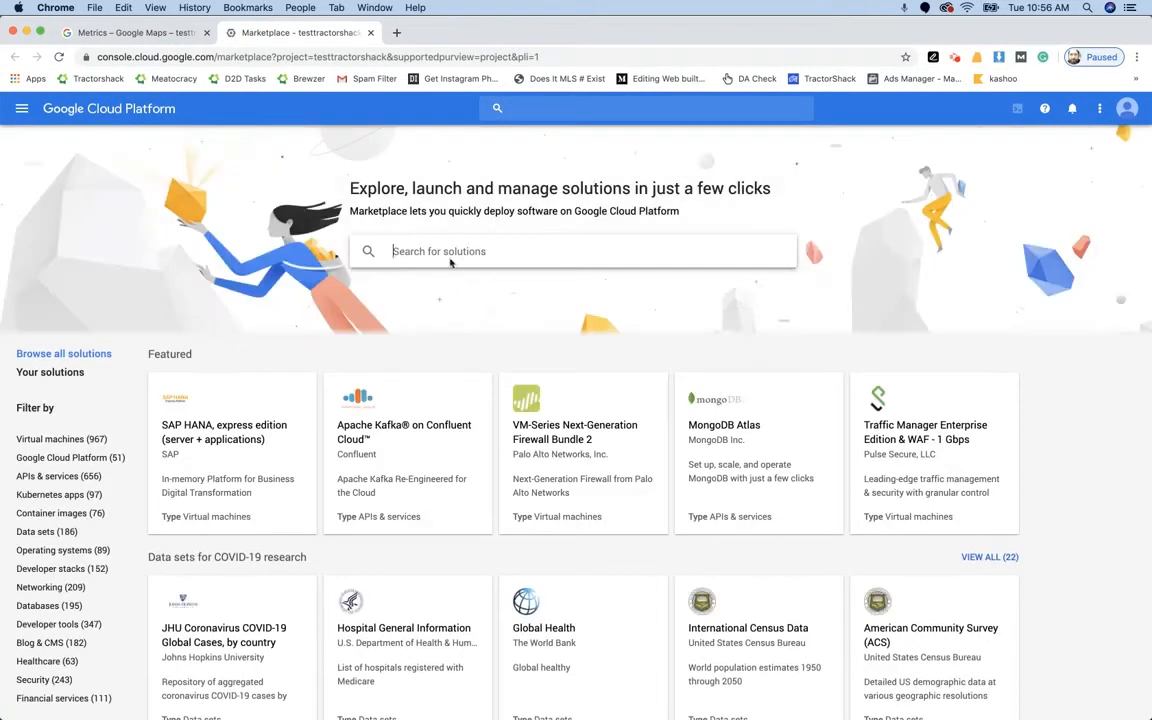
type("maps")
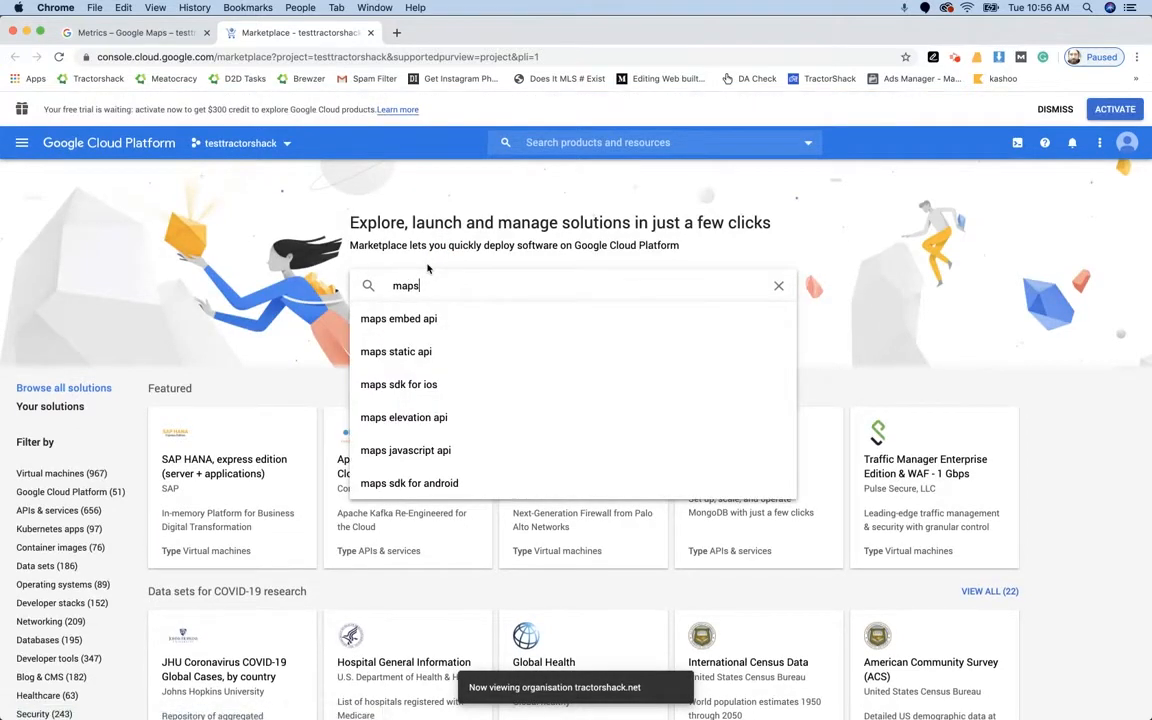
key("Return")
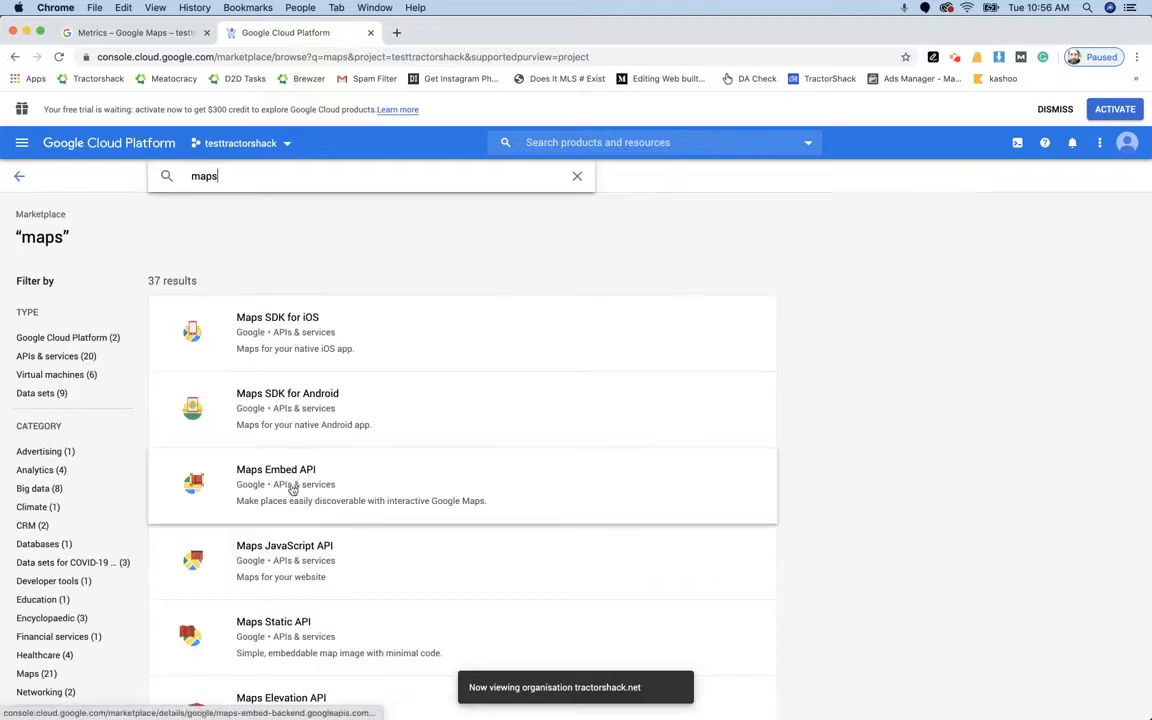
Open the Maps Static API from the marketplace results and enable it for the project
scroll(262, 360, "down", 2)
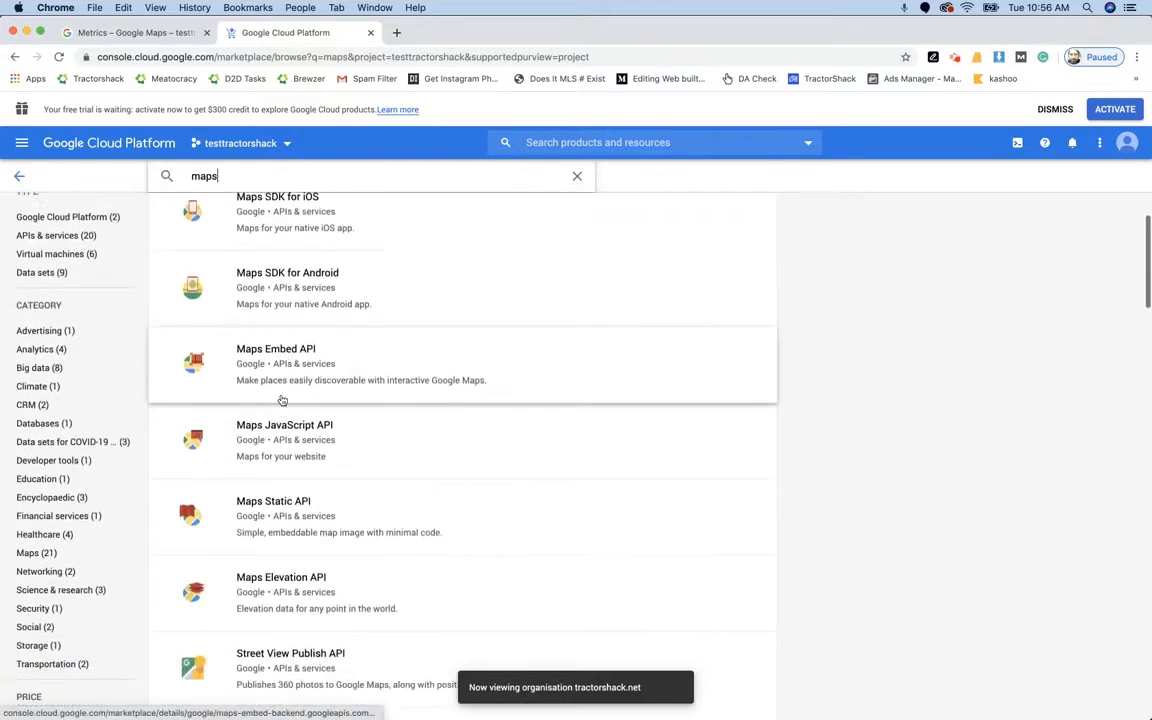
left_click(280, 548)
scroll(326, 313, "down", 10)
scroll(326, 313, "down", 3)
scroll(326, 313, "up", 3)
scroll(326, 313, "down", 3)
scroll(326, 313, "up", 5)
scroll(326, 313, "up", 5)
left_click(214, 321)
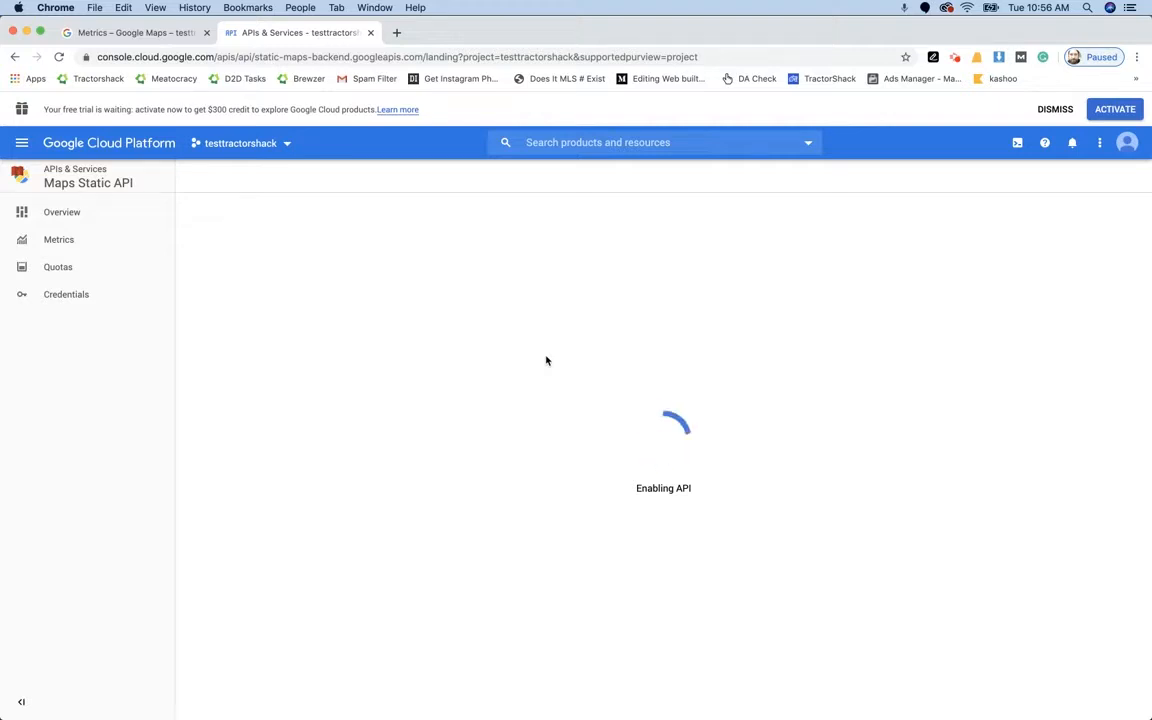
Go from the Maps Static API metrics to the marketplace for enabling other APIs and search for "maps"
left_click(306, 177)
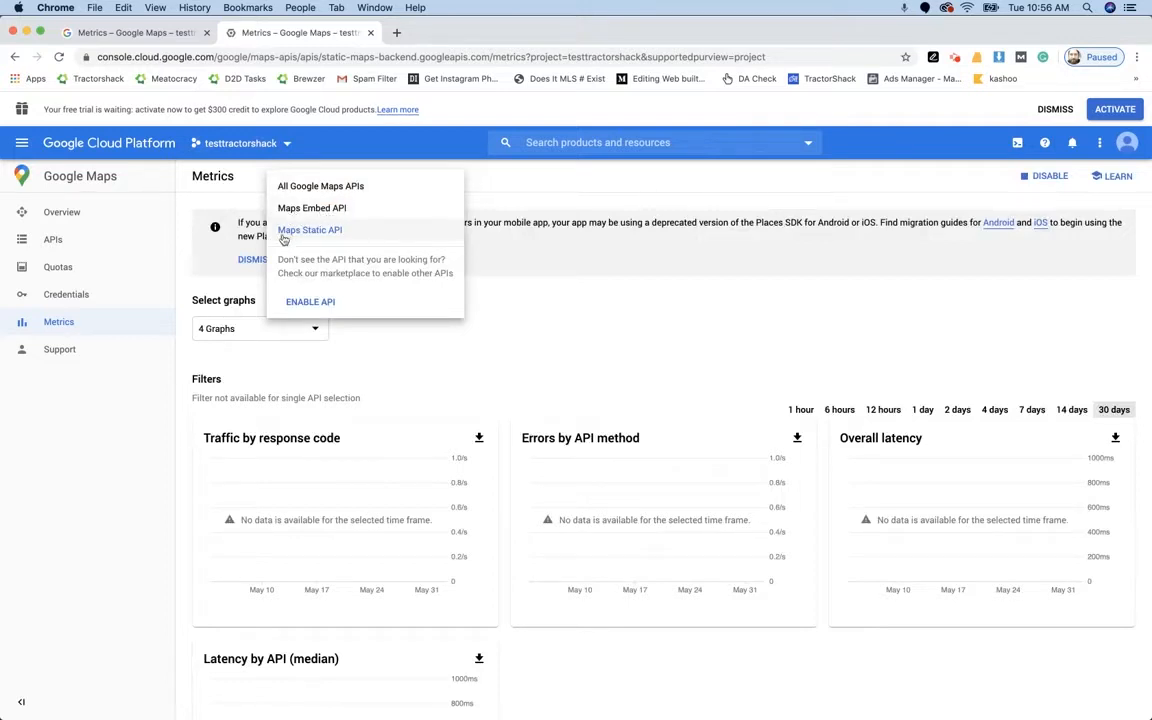
left_click(298, 302)
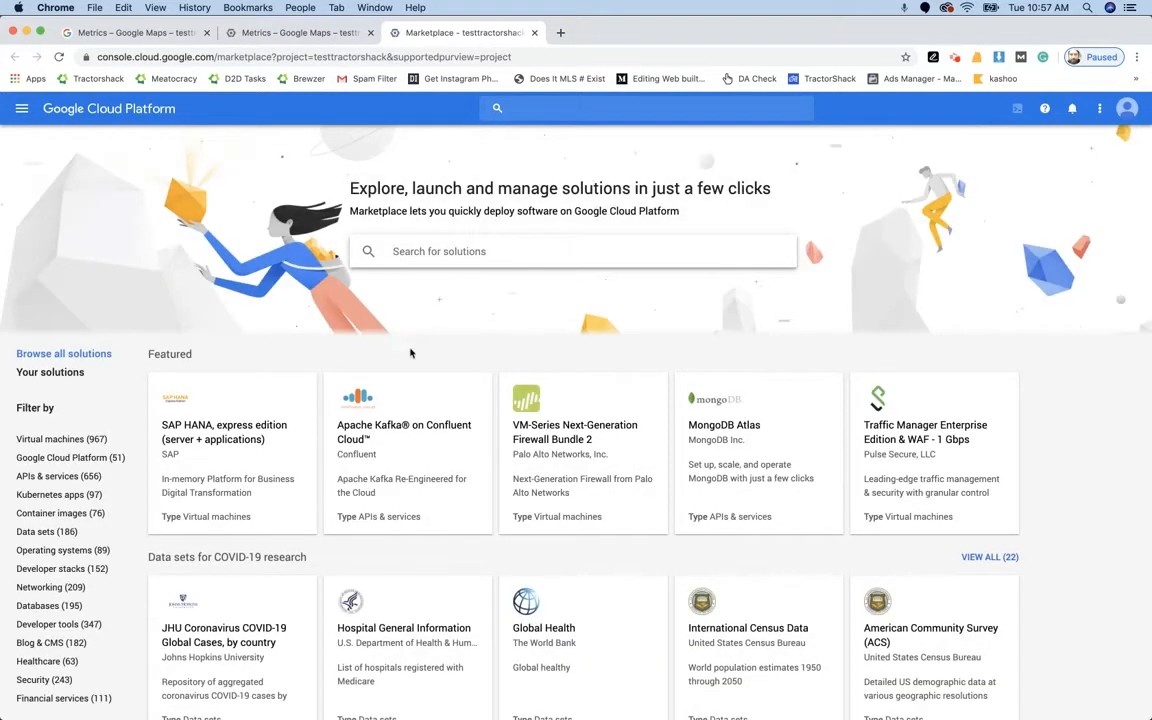
type("maps")
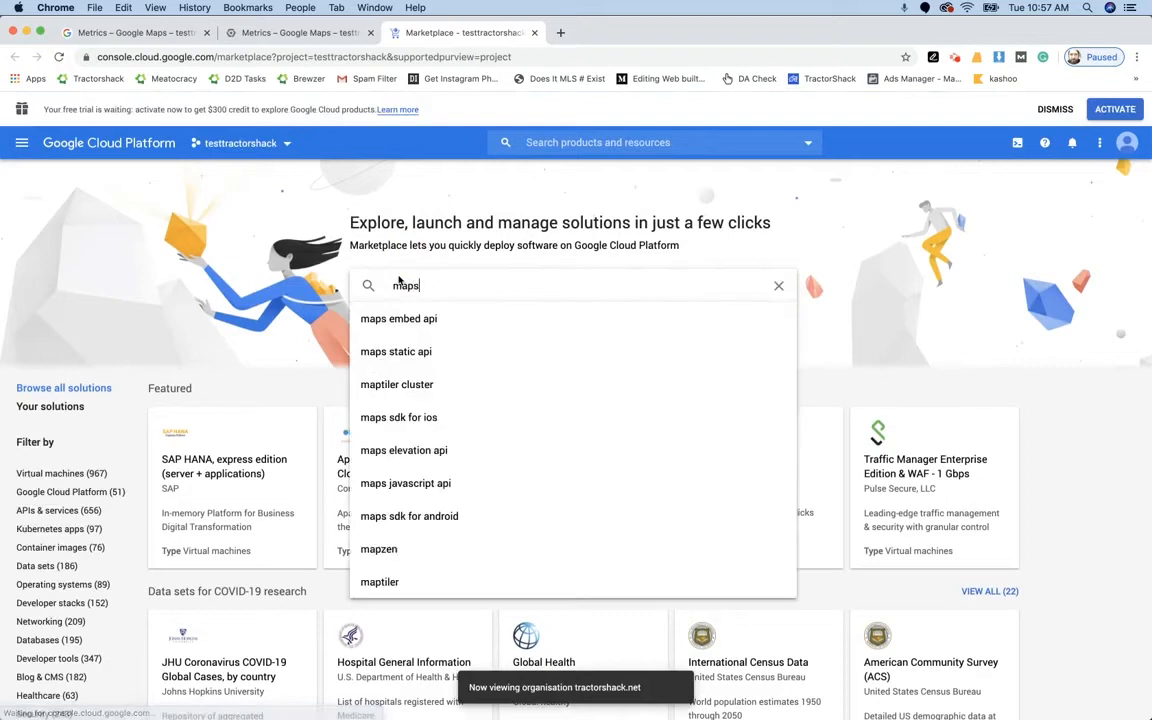
key("Return")
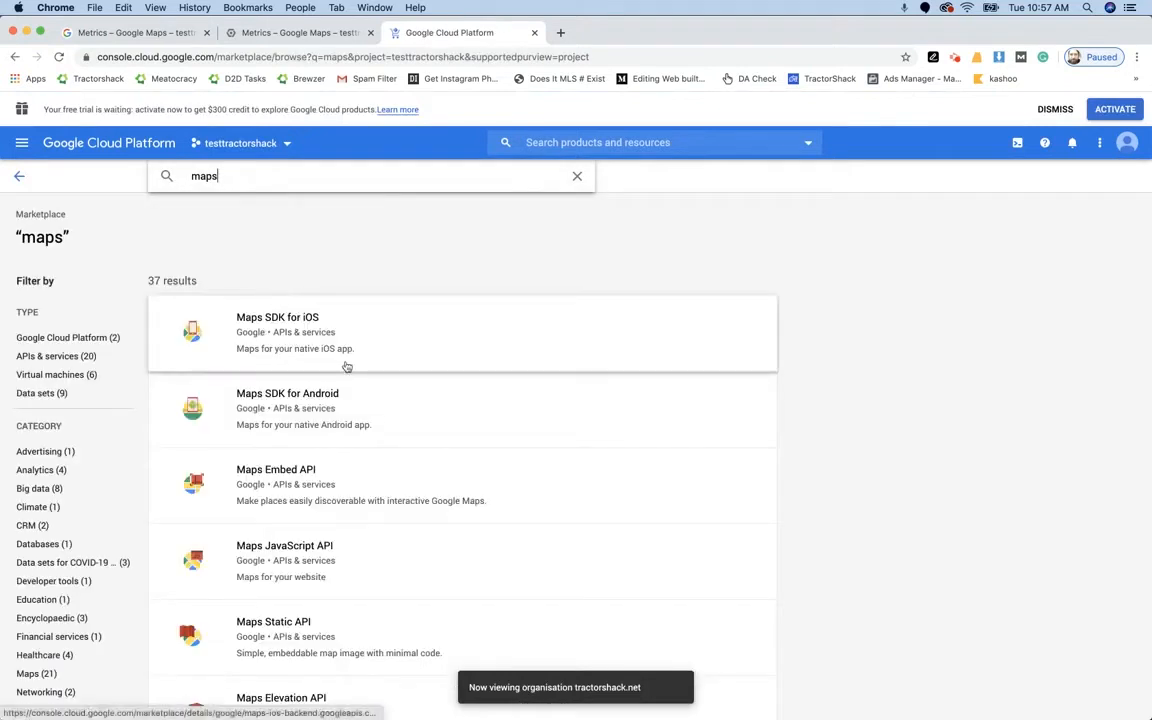
Open the Maps JavaScript API from the marketplace results and enable it for the project
scroll(268, 465, "down", 3)
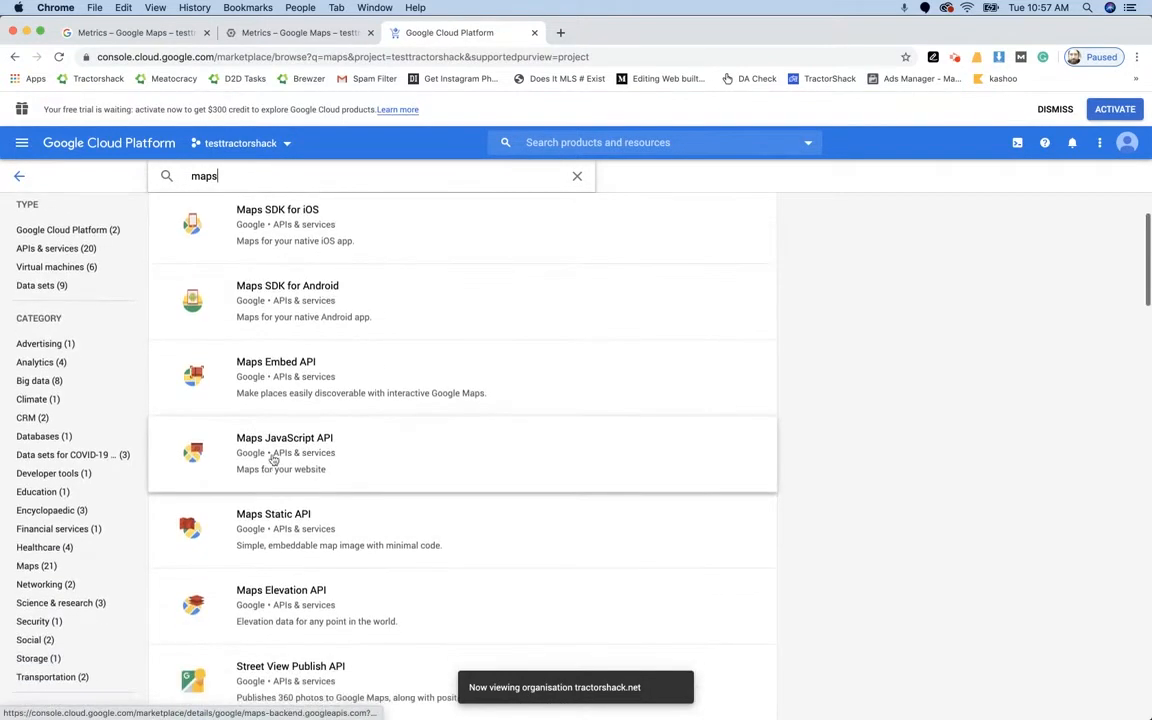
left_click(268, 455)
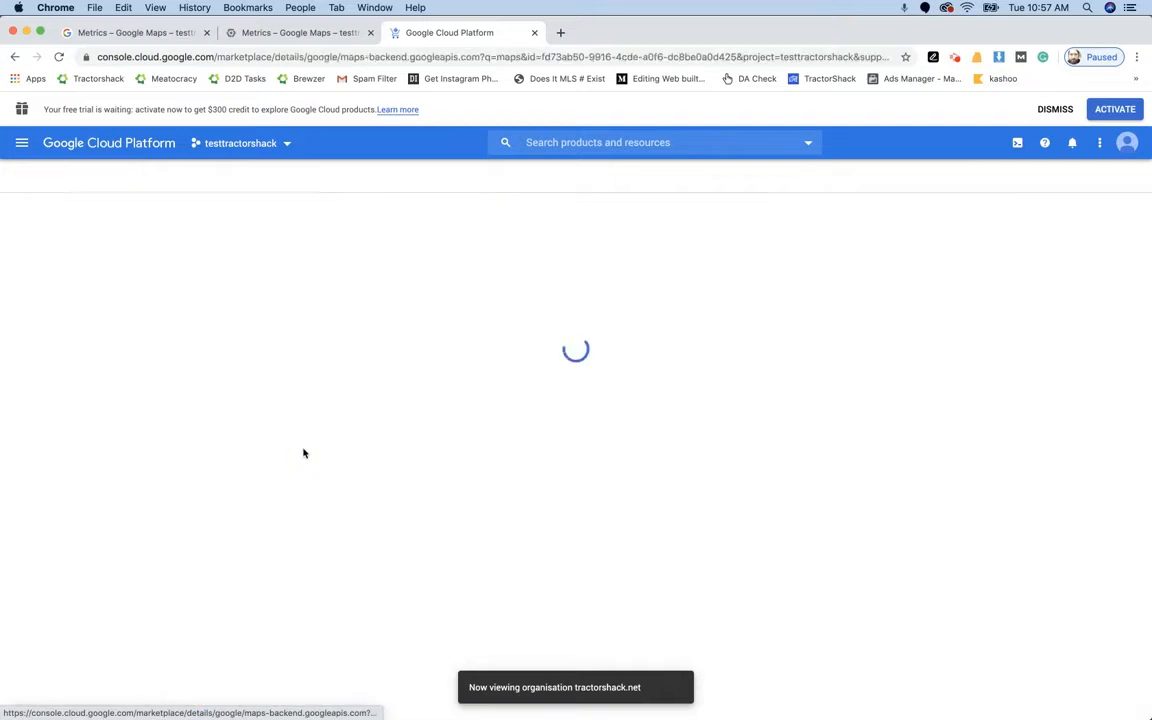
left_click(222, 318)
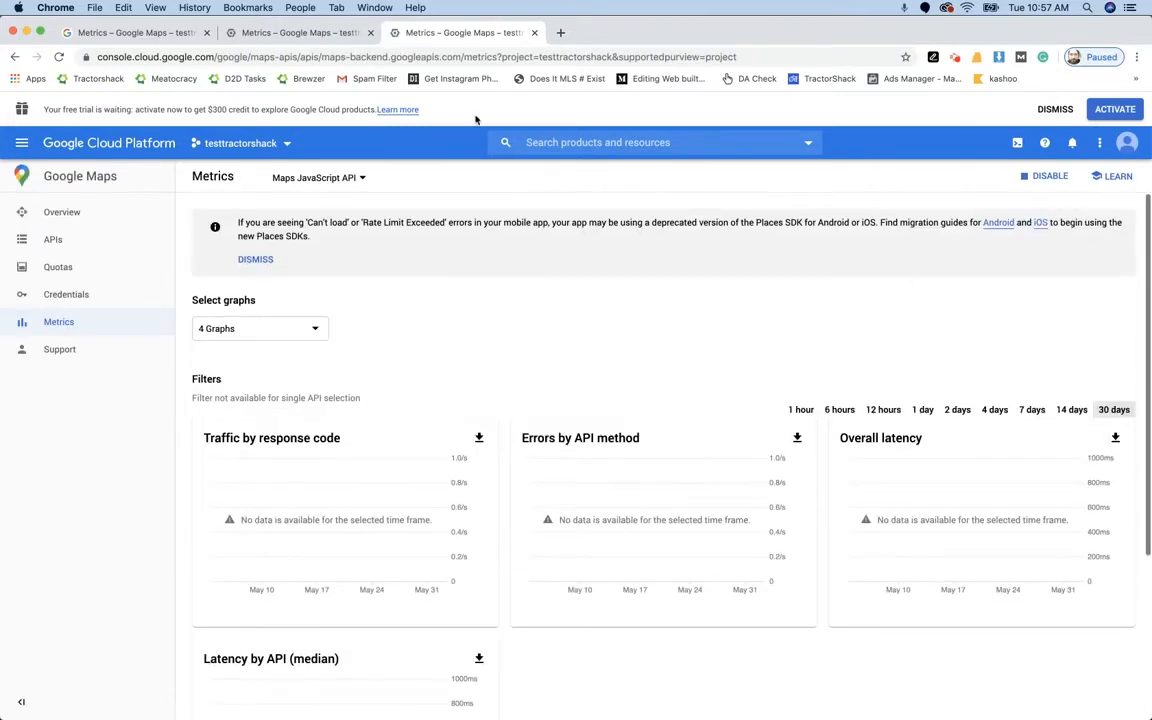
Begin activating the free trial, agree to its Terms of Service and continue to the second signup step
left_click(1115, 110)
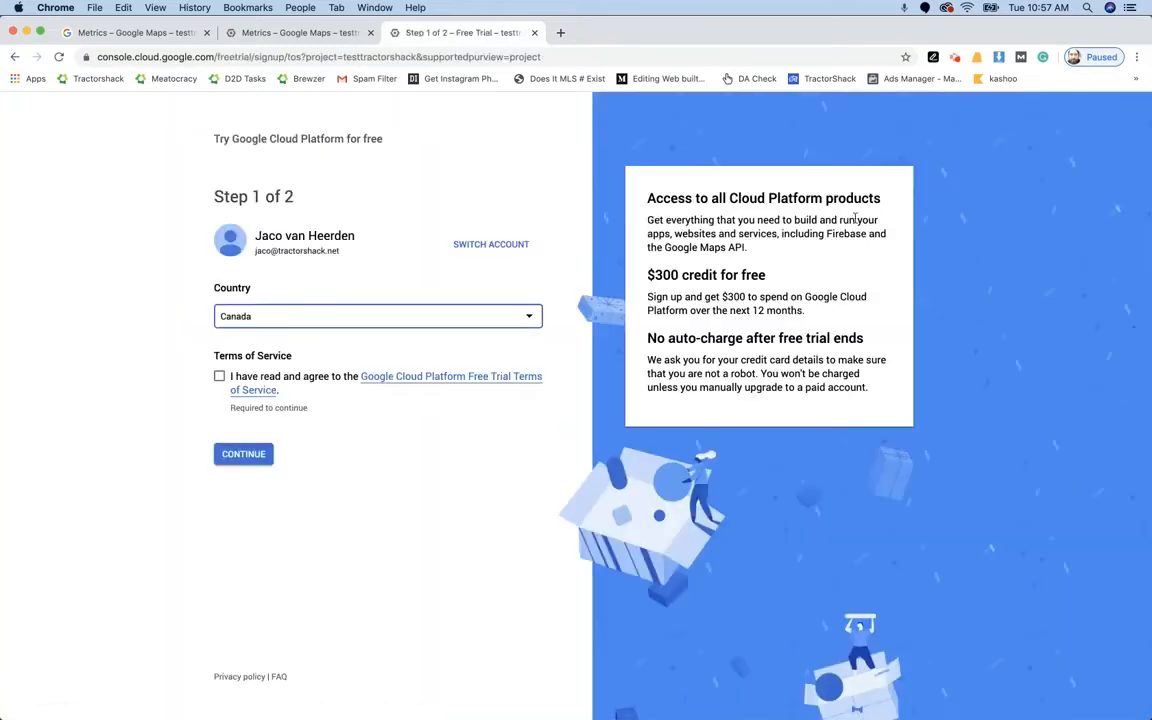
left_click(219, 377)
left_click(240, 454)
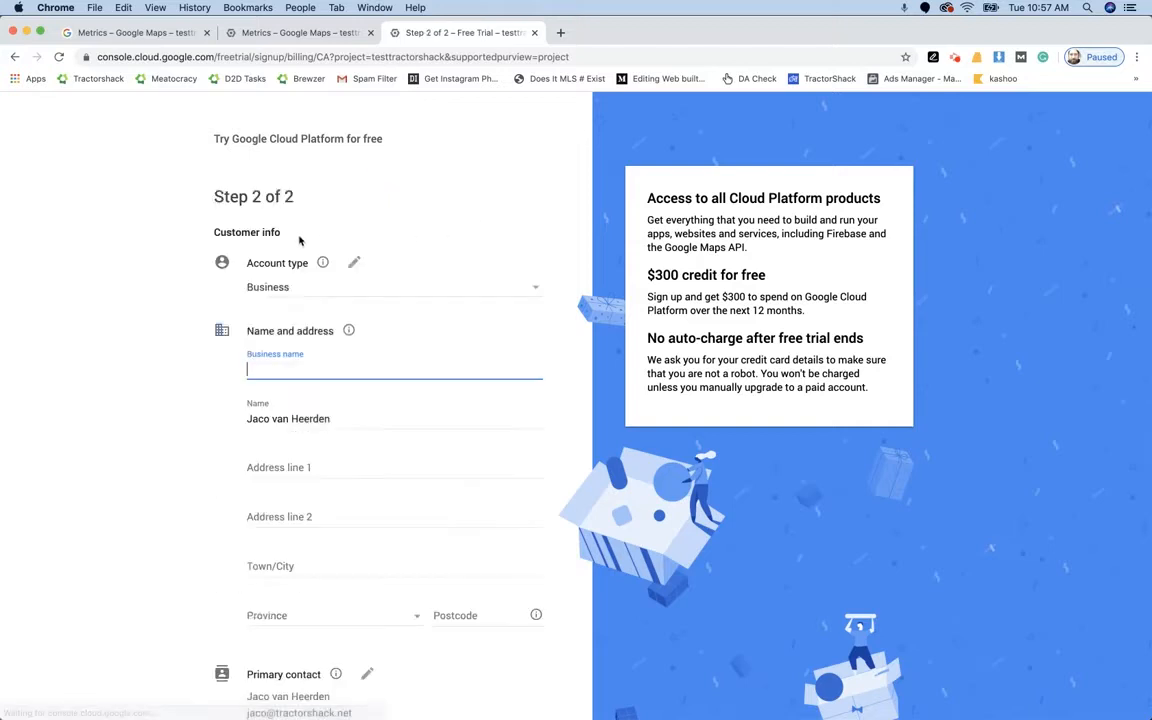
Review the free trial signup form, including account type, name and address, primary contact, monthly payments and payment method
scroll(410, 234, "down", 2)
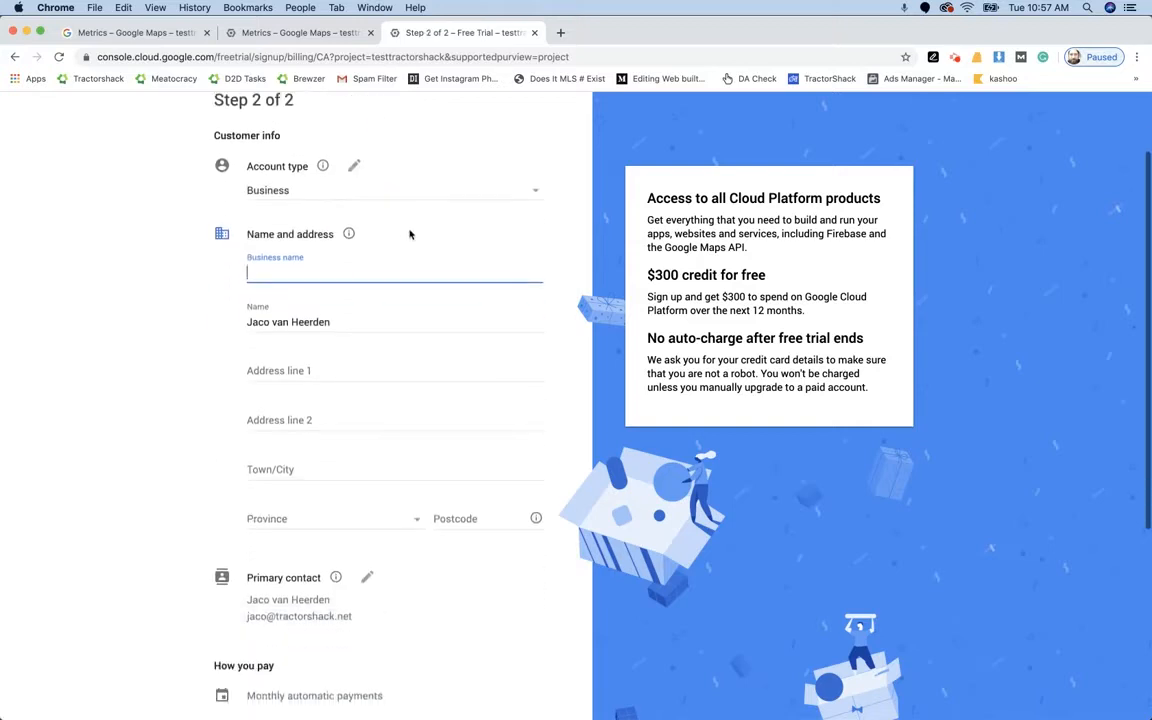
scroll(410, 234, "up", 2)
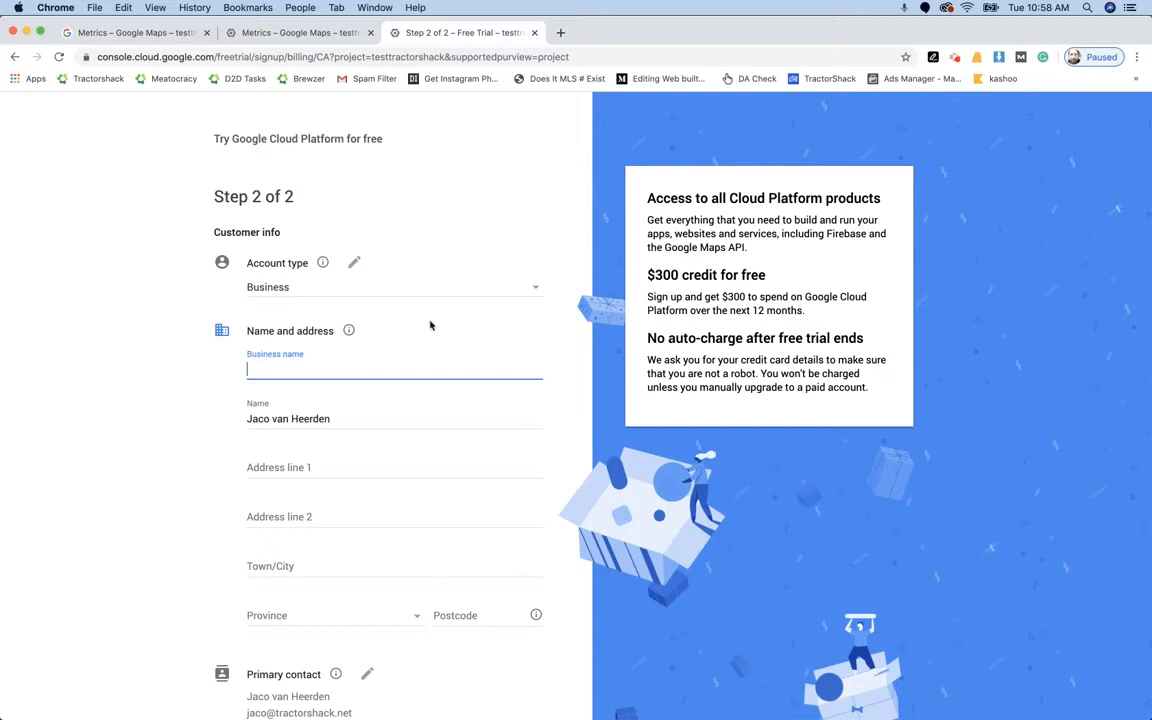
scroll(386, 360, "down", 3)
scroll(384, 361, "down", 1)
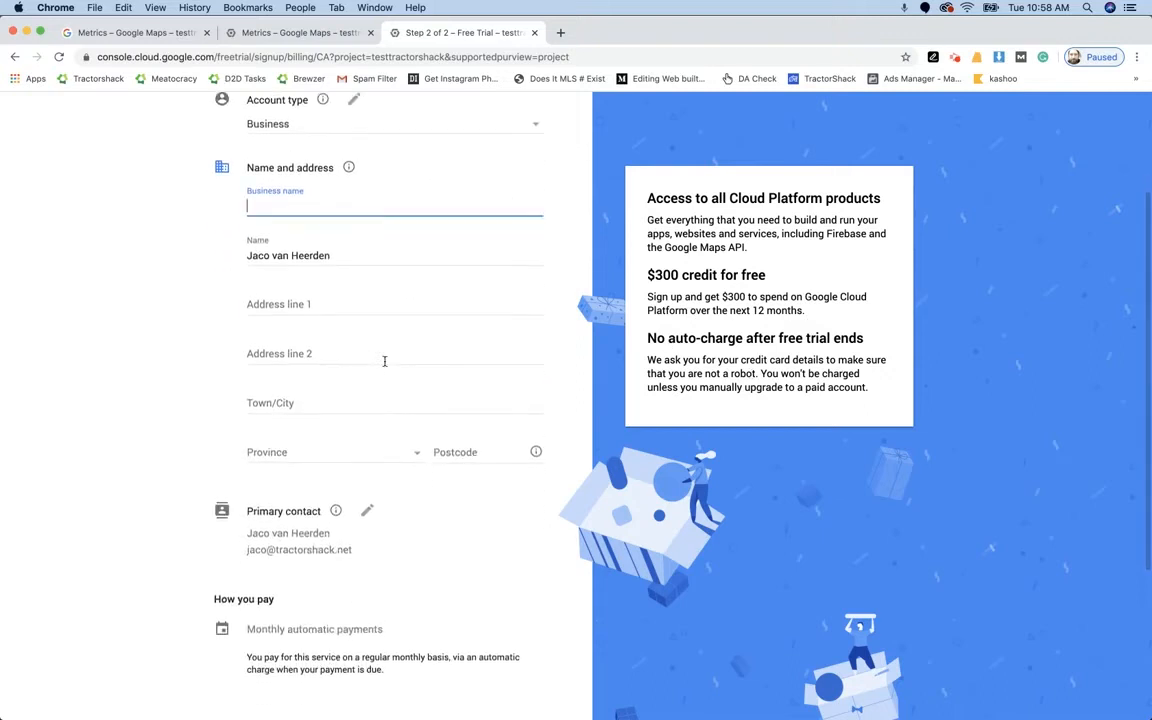
scroll(384, 361, "down", 2)
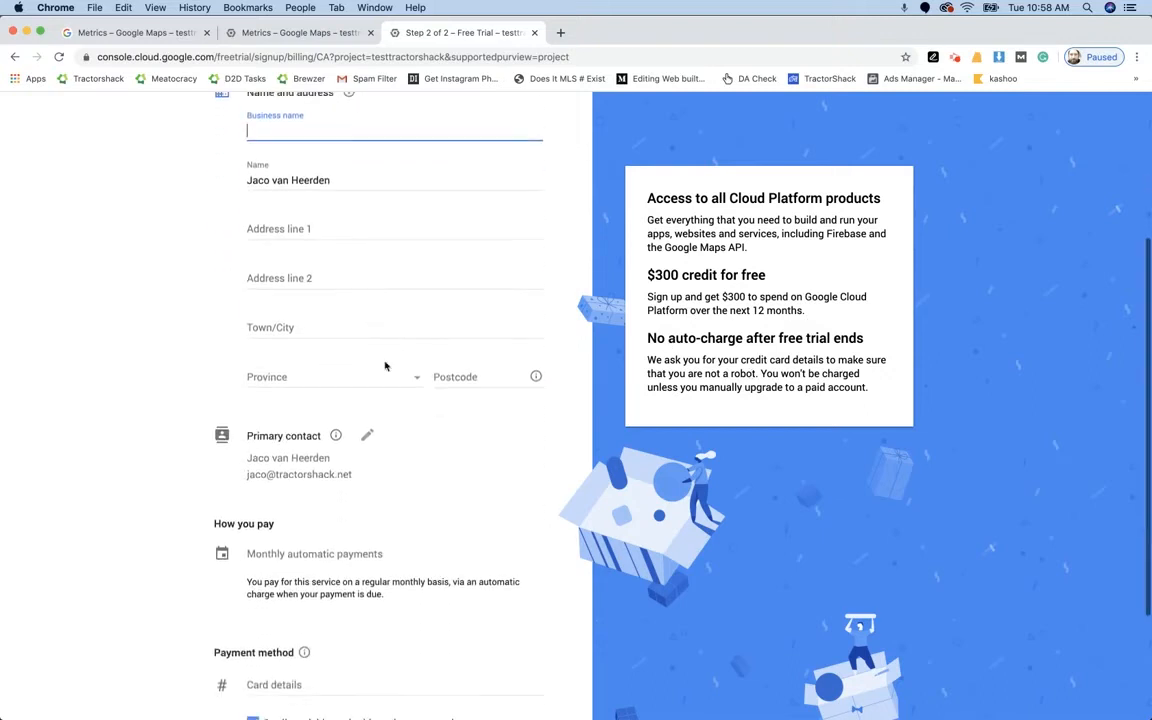
scroll(385, 366, "down", 2)
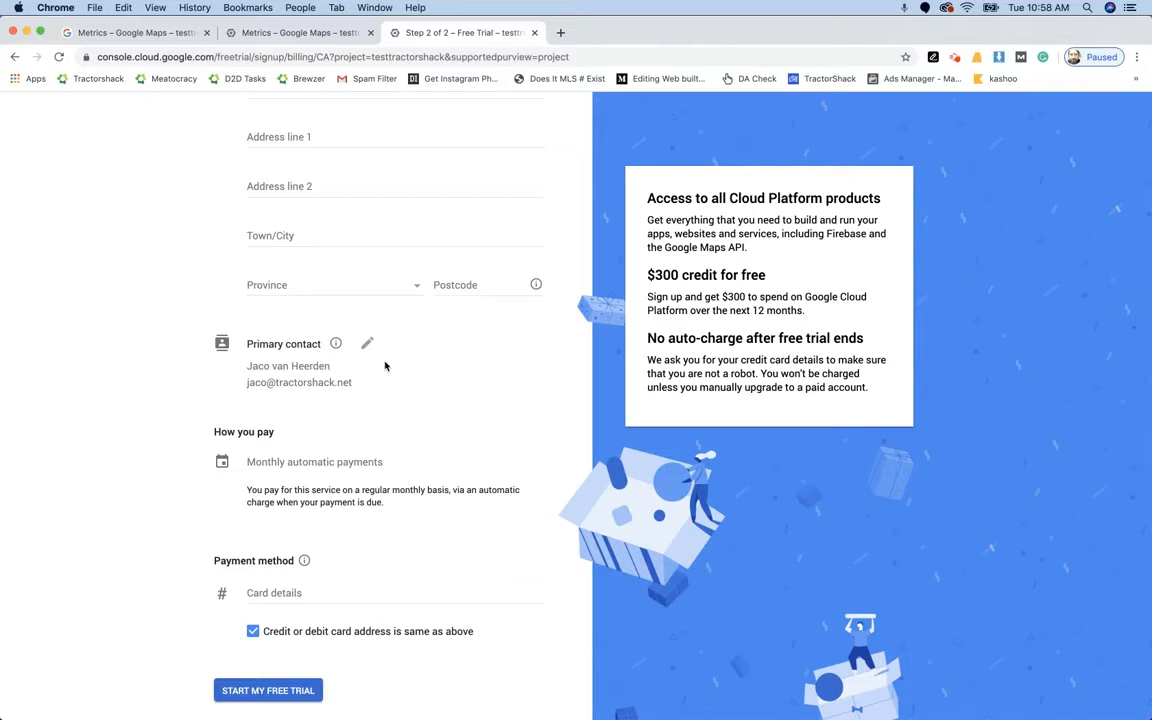
scroll(392, 420, "up", 8)
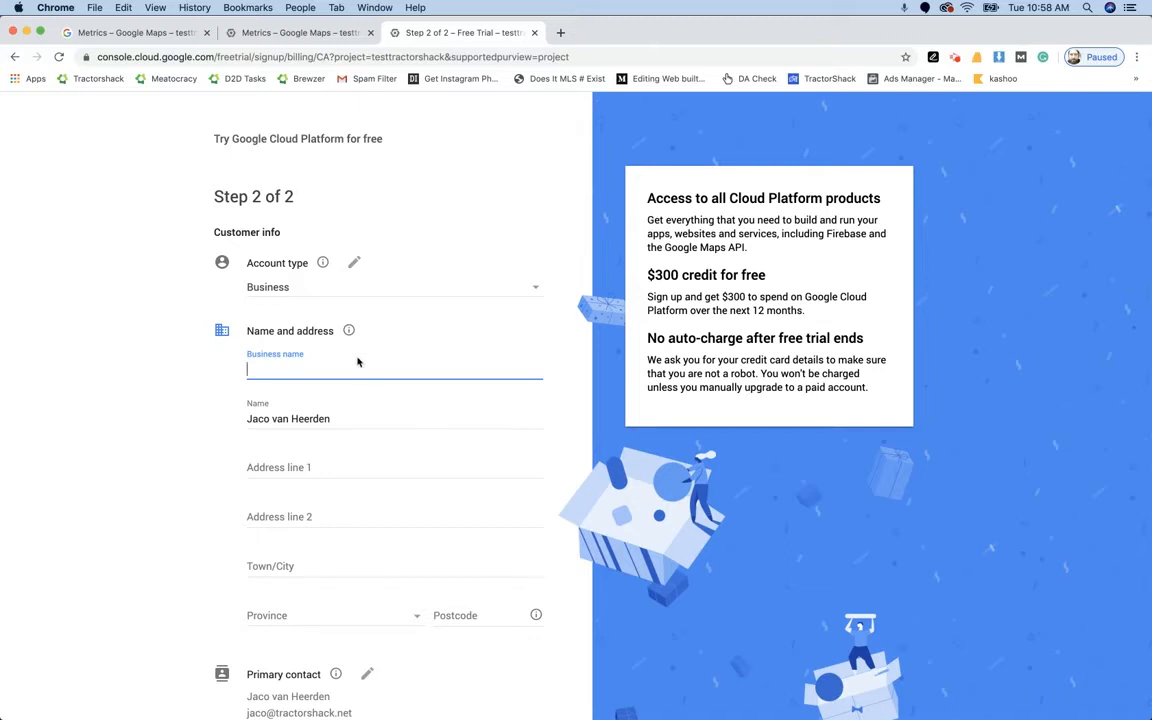
scroll(357, 362, "down", 4)
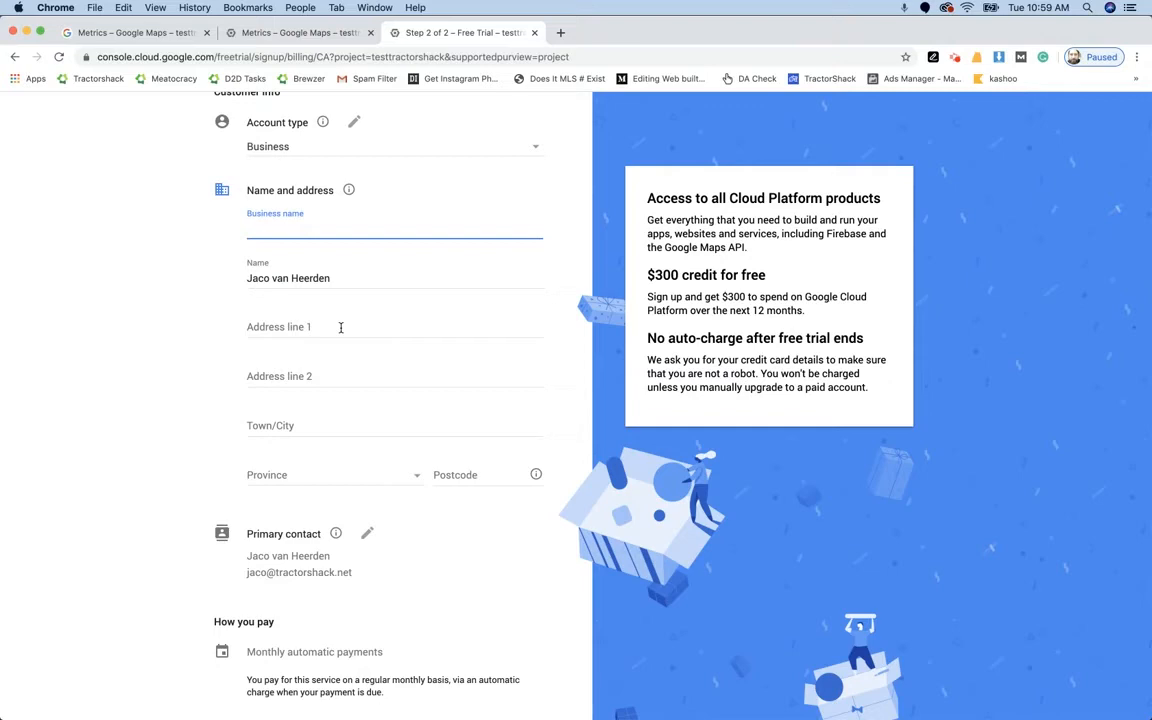
scroll(340, 327, "down", 3)
scroll(521, 410, "up", 5)
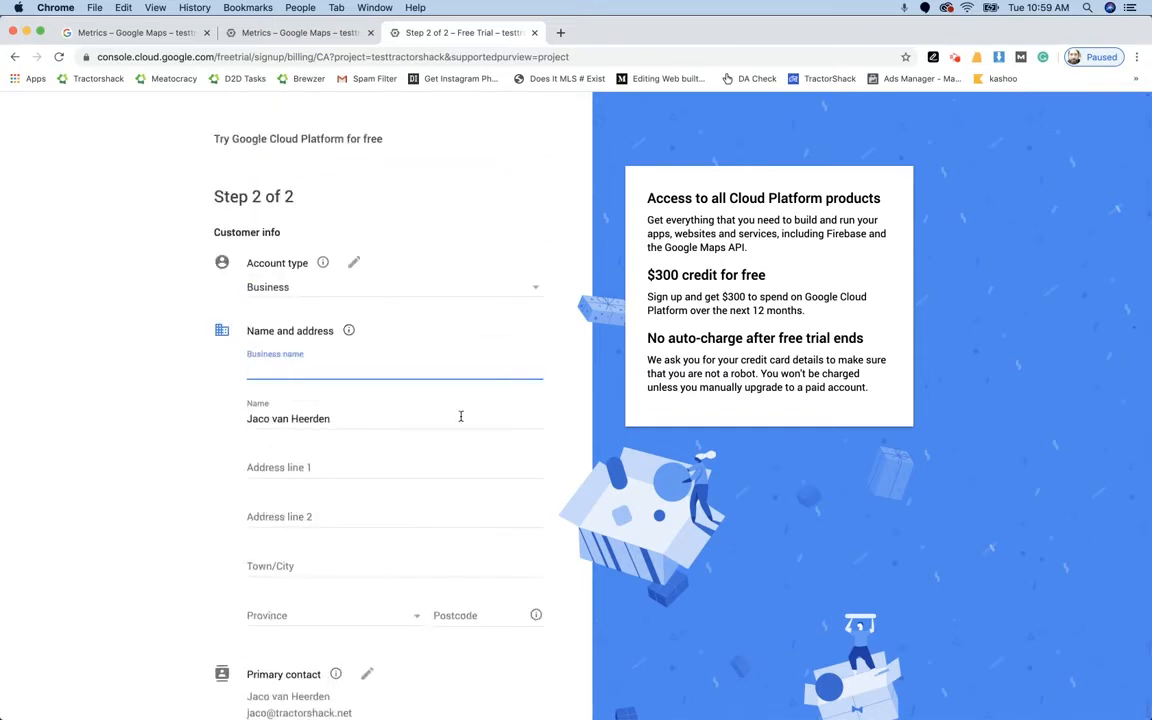
scroll(460, 414, "down", 3)
scroll(400, 560, "down", 2)
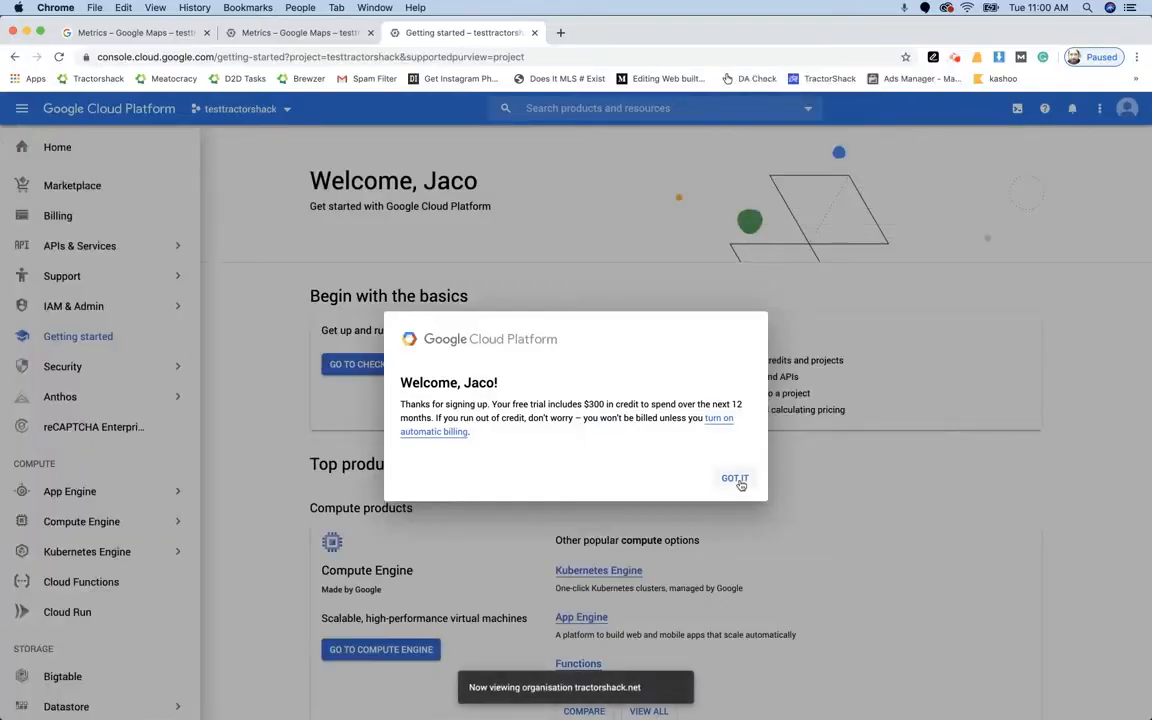
Dismiss the free trial welcome message, go to the project's home dashboard and open APIs & Services
left_click(739, 480)
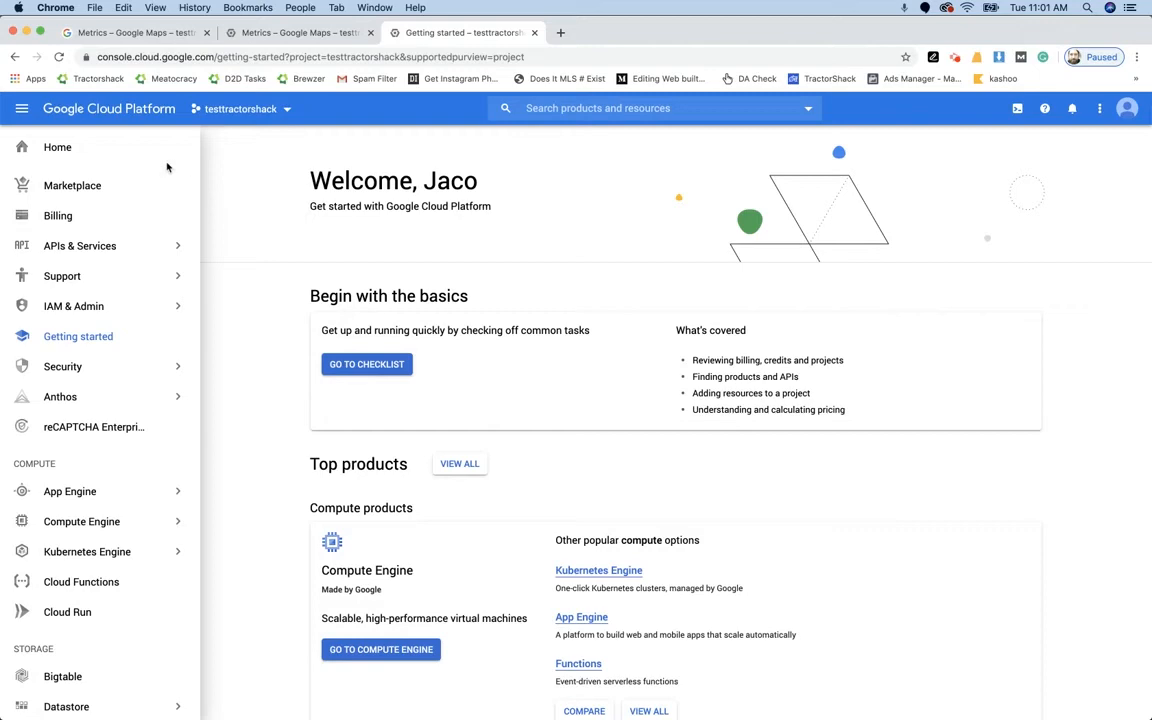
left_click(98, 147)
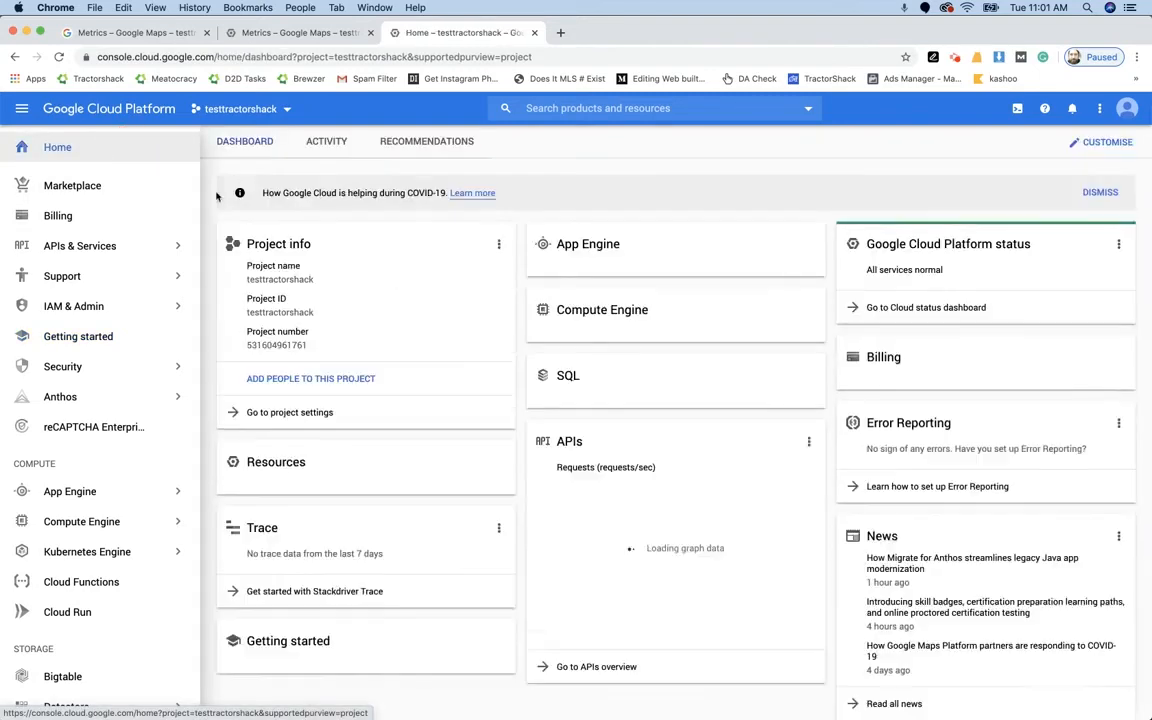
mouse_move(84, 245)
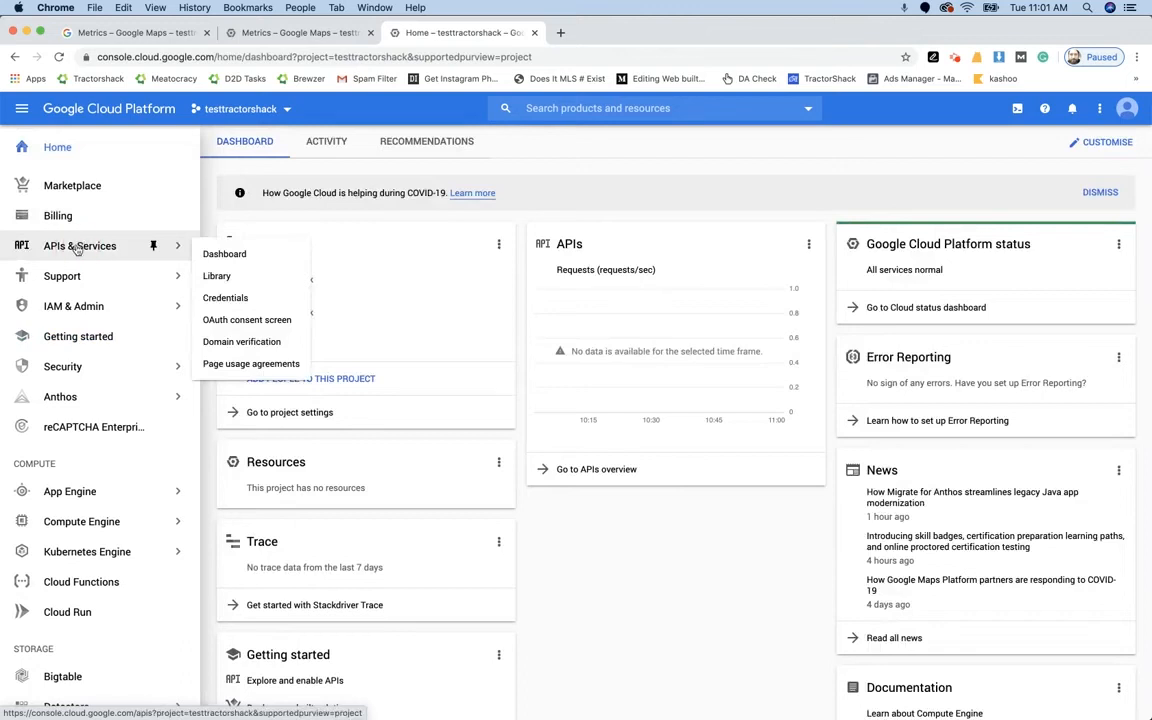
left_click(78, 247)
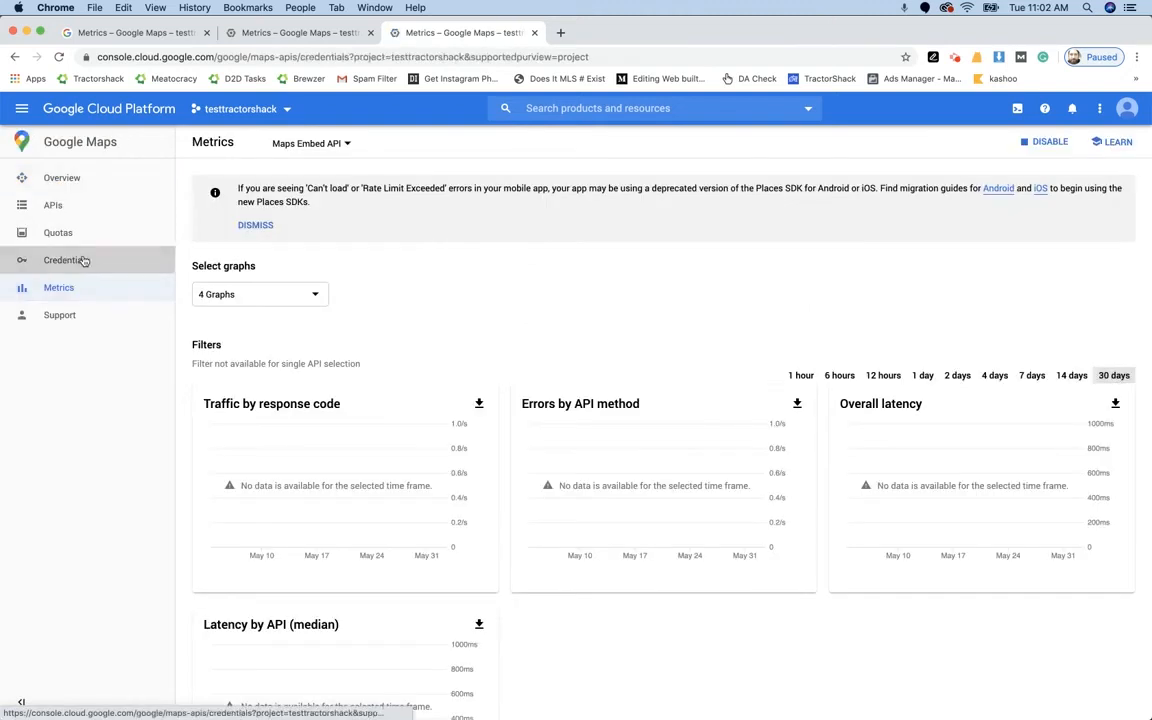
Create a new API key in the project's credentials and copy it to the clipboard
left_click(70, 260)
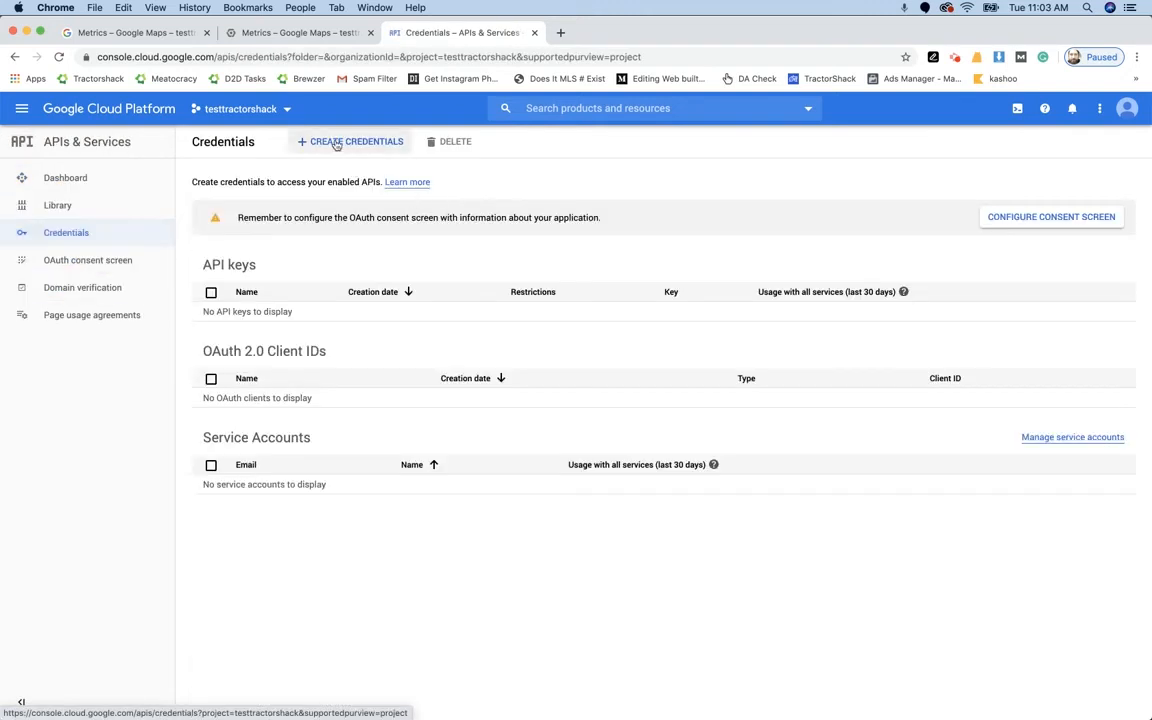
left_click(336, 142)
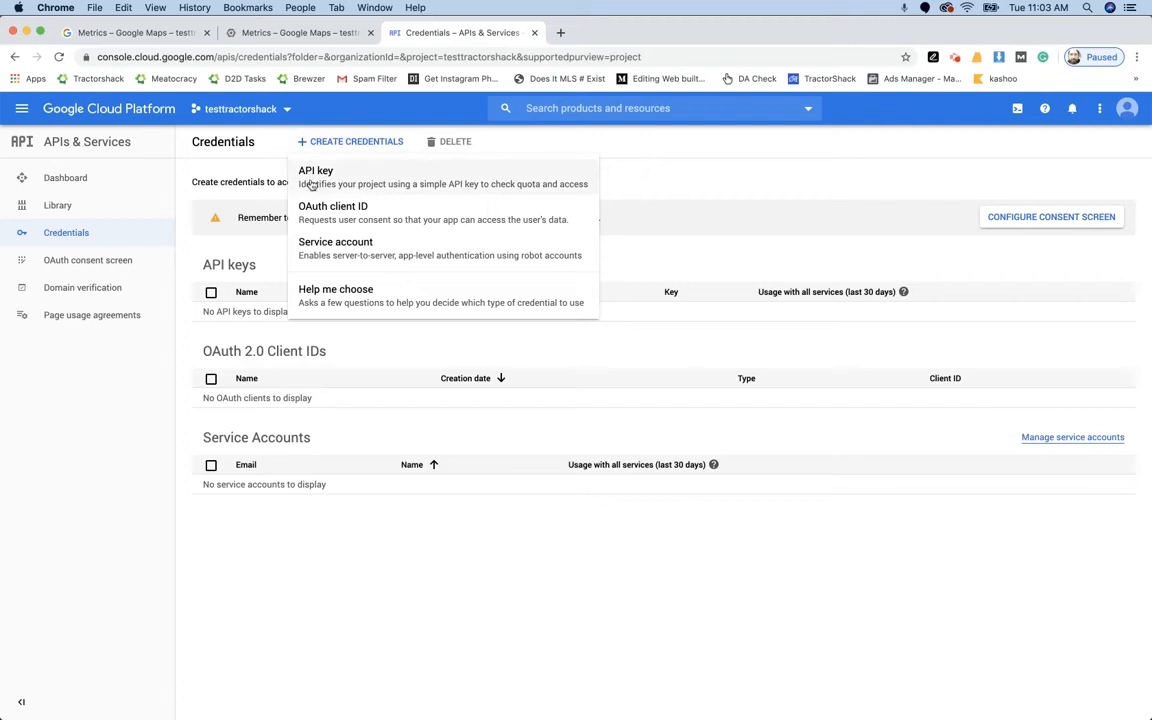
left_click(310, 176)
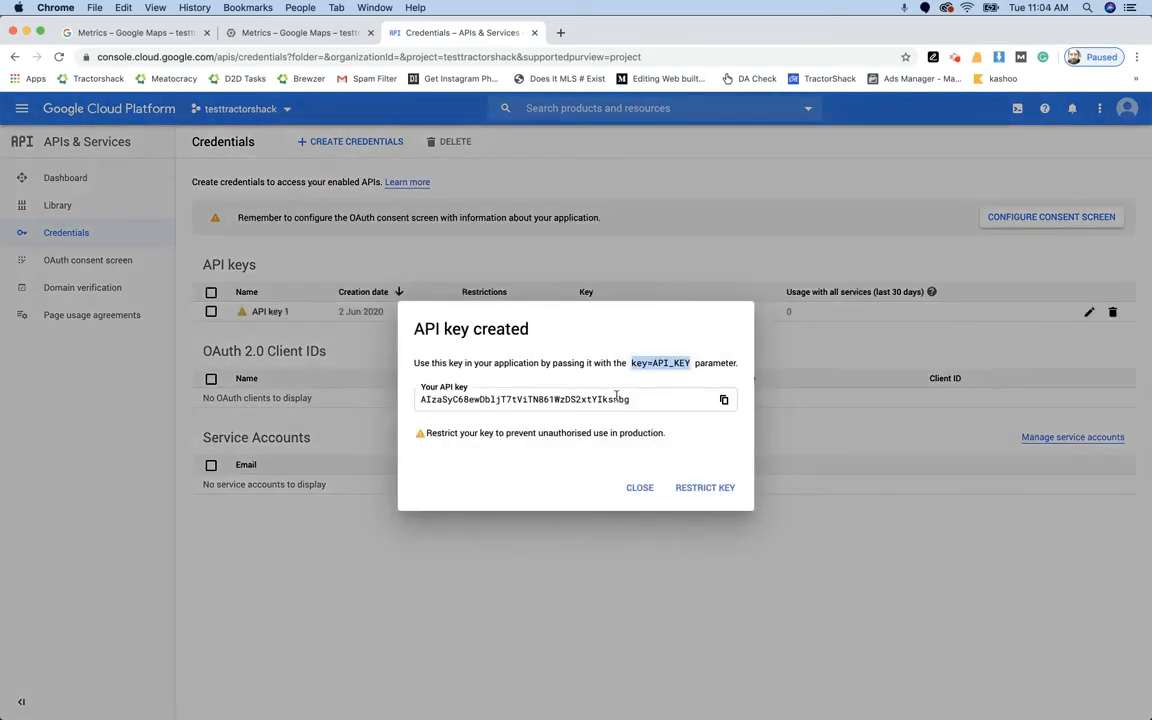
left_click(657, 399)
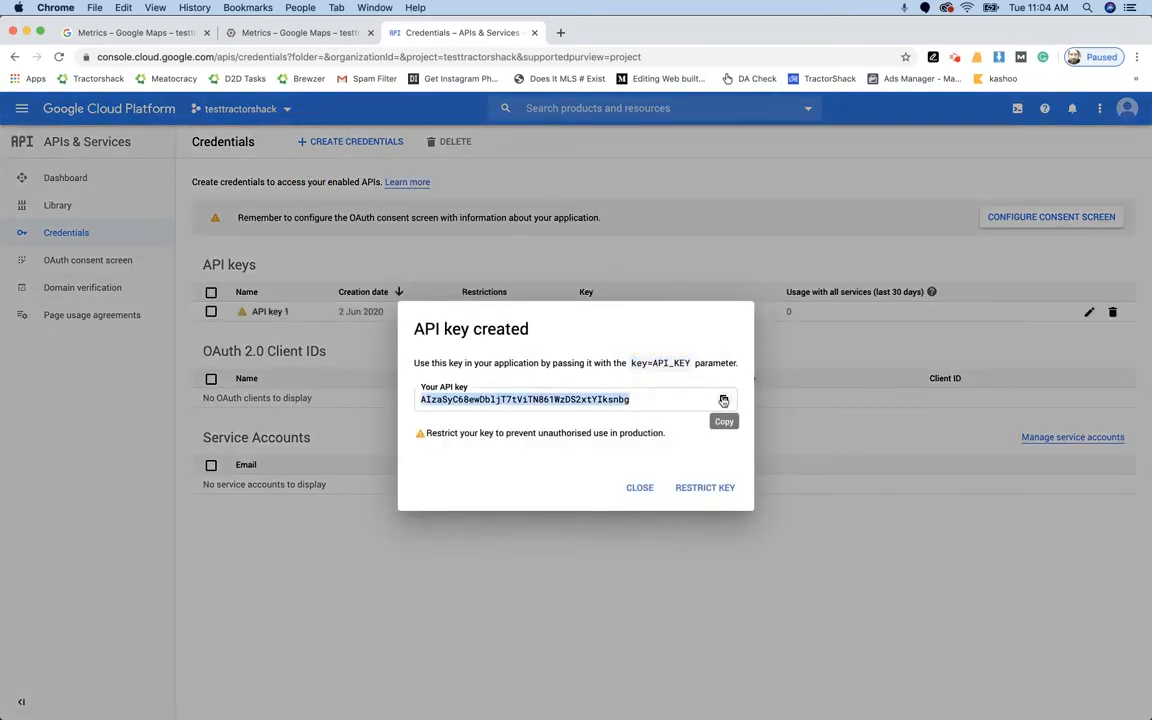
left_click(723, 399)
left_click(695, 487)
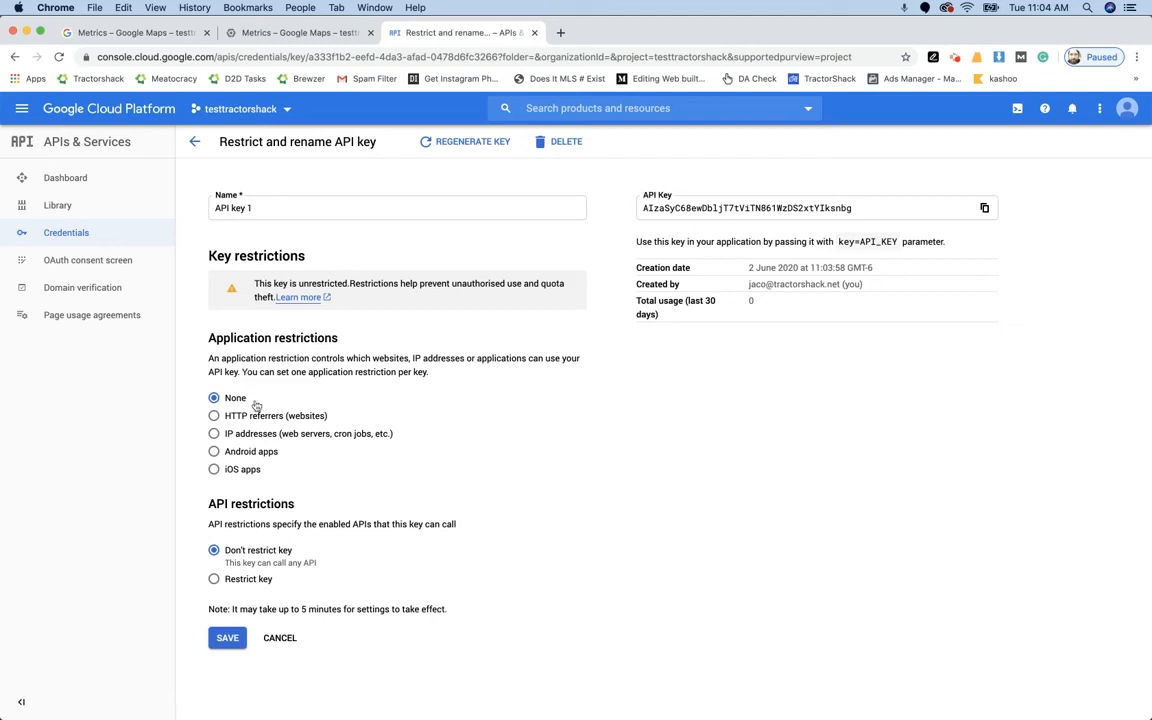
left_click(213, 417)
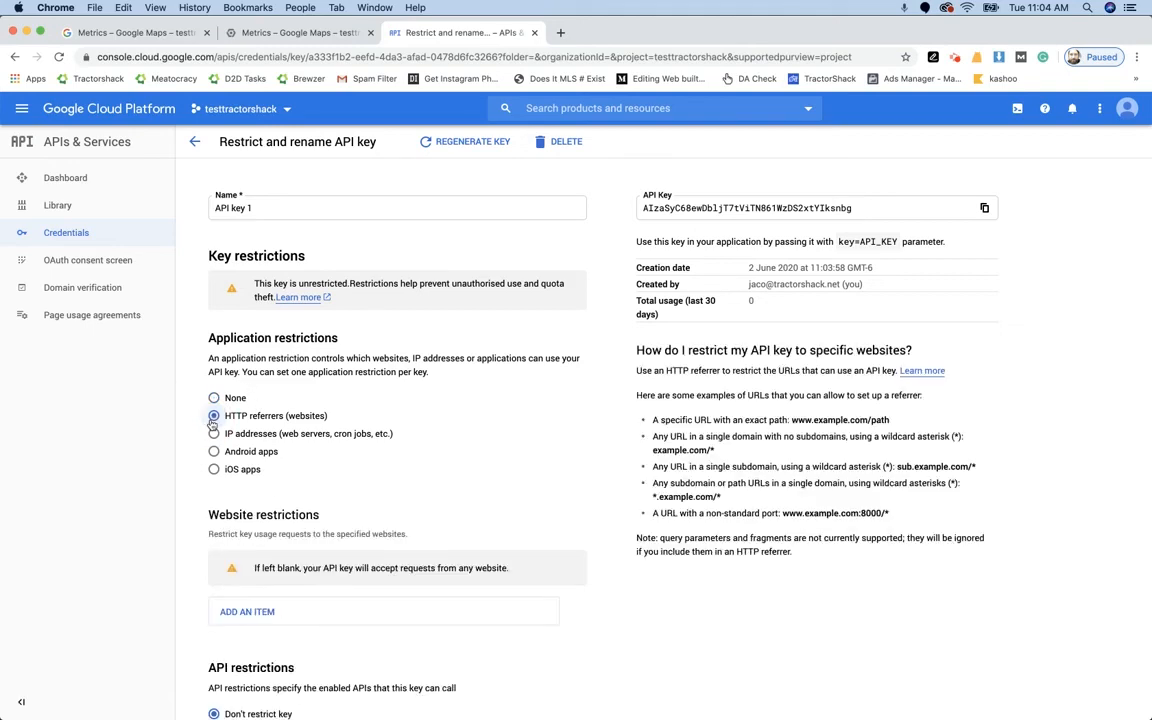
scroll(486, 470, "down", 2)
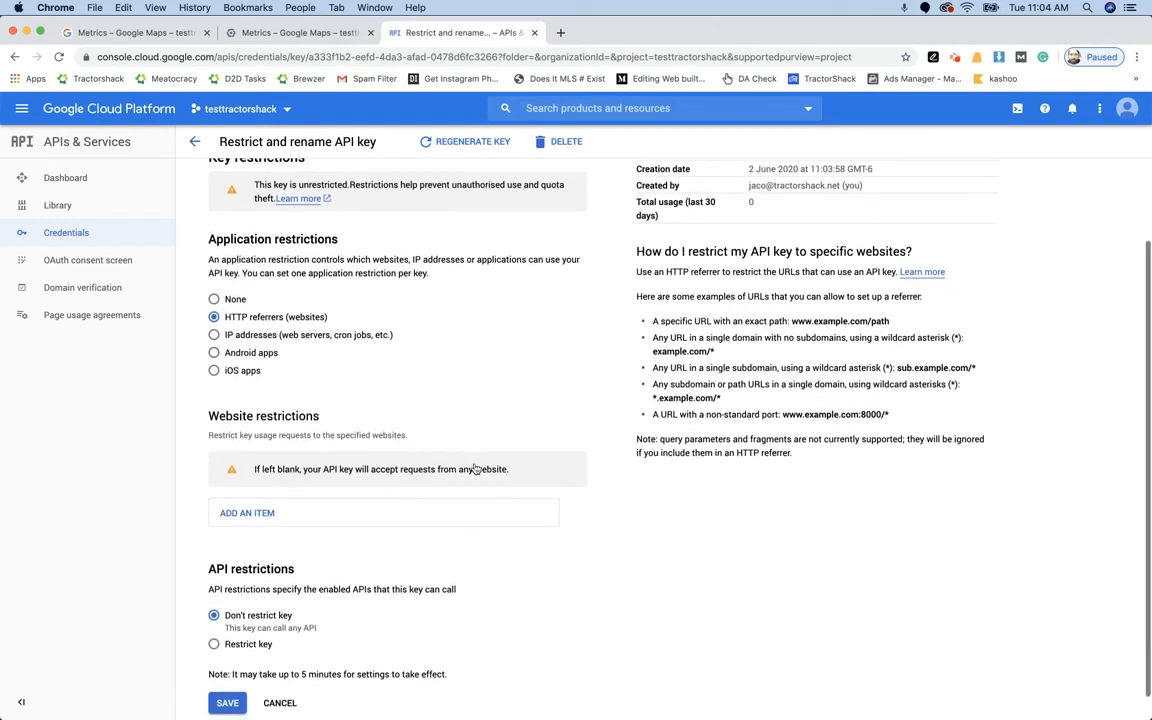
left_click(247, 512)
type("h")
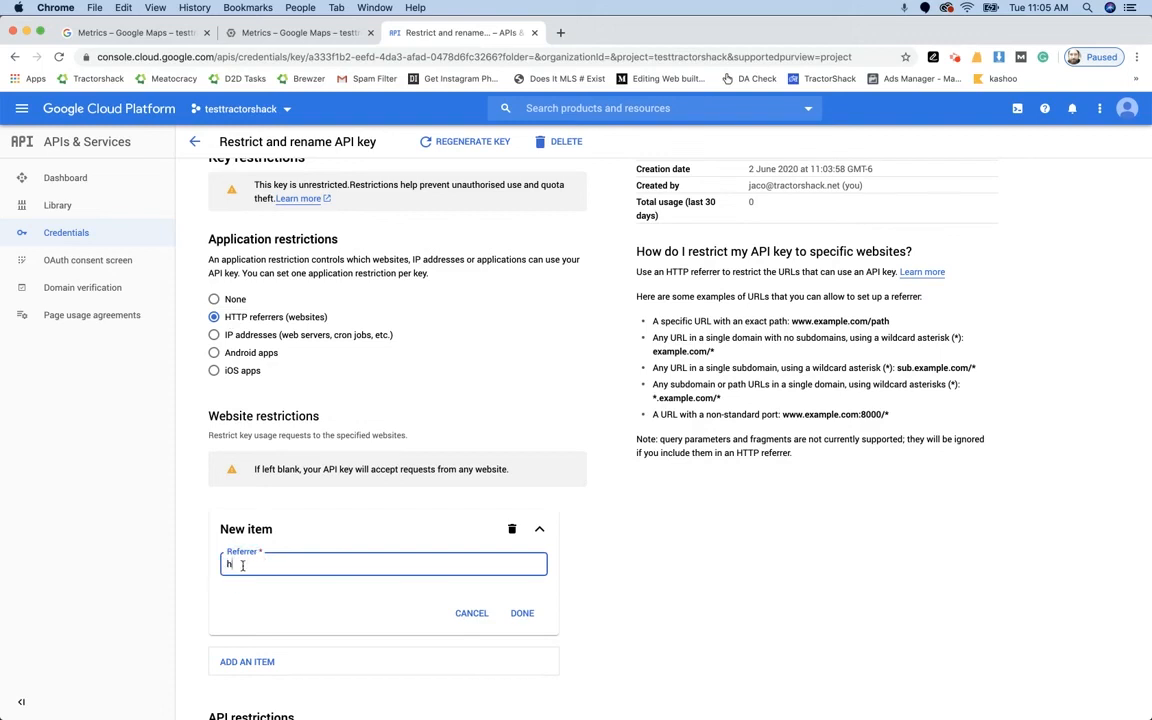
type("ttps://tractorshack.net")
left_click(522, 612)
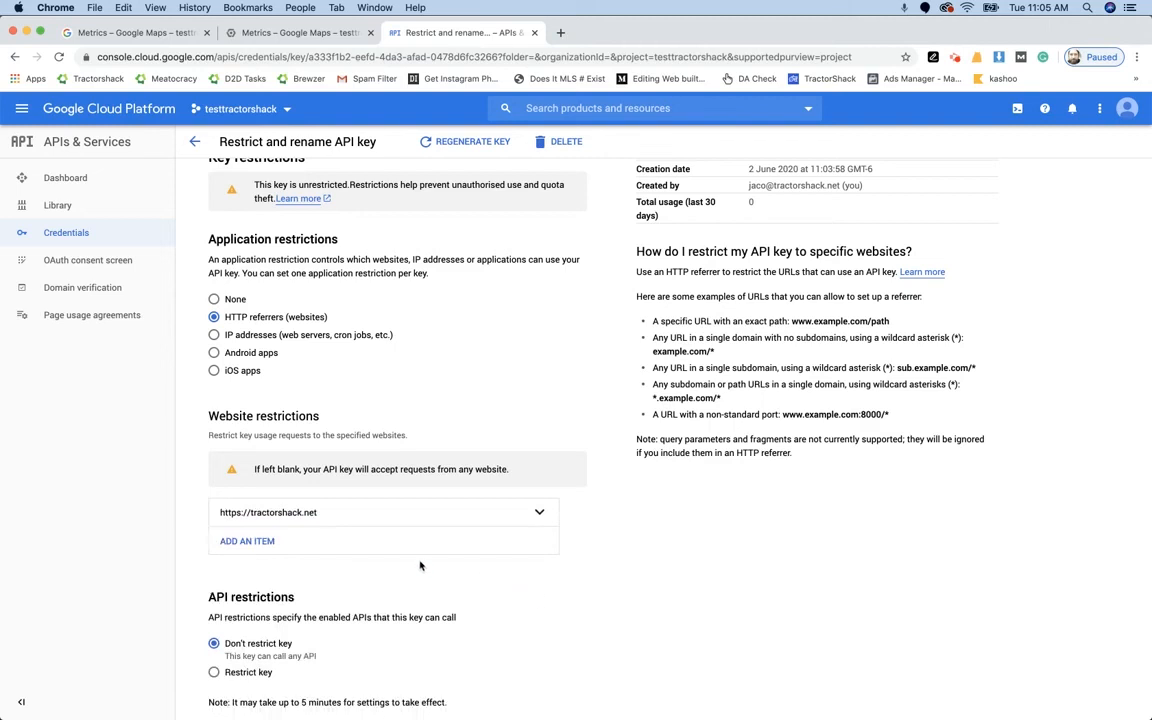
scroll(200, 699, "down", 1)
left_click(227, 676)
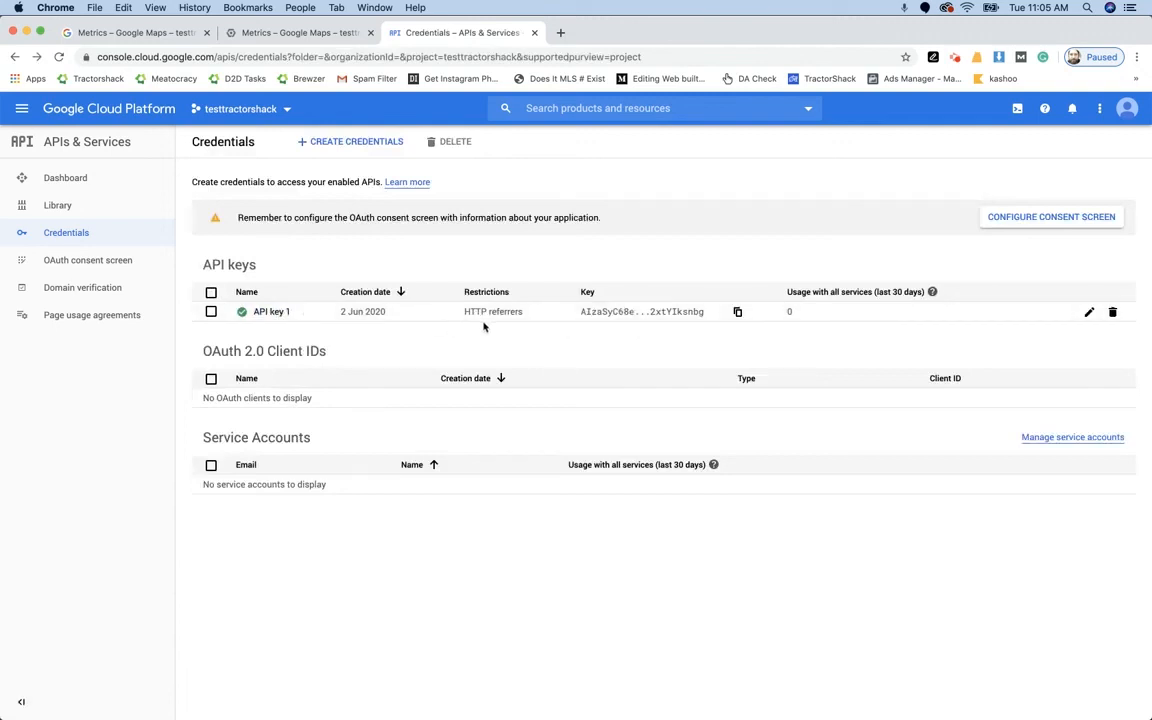
Copy the restricted API key to the clipboard from the API keys list
left_click(656, 311)
left_click(738, 311)
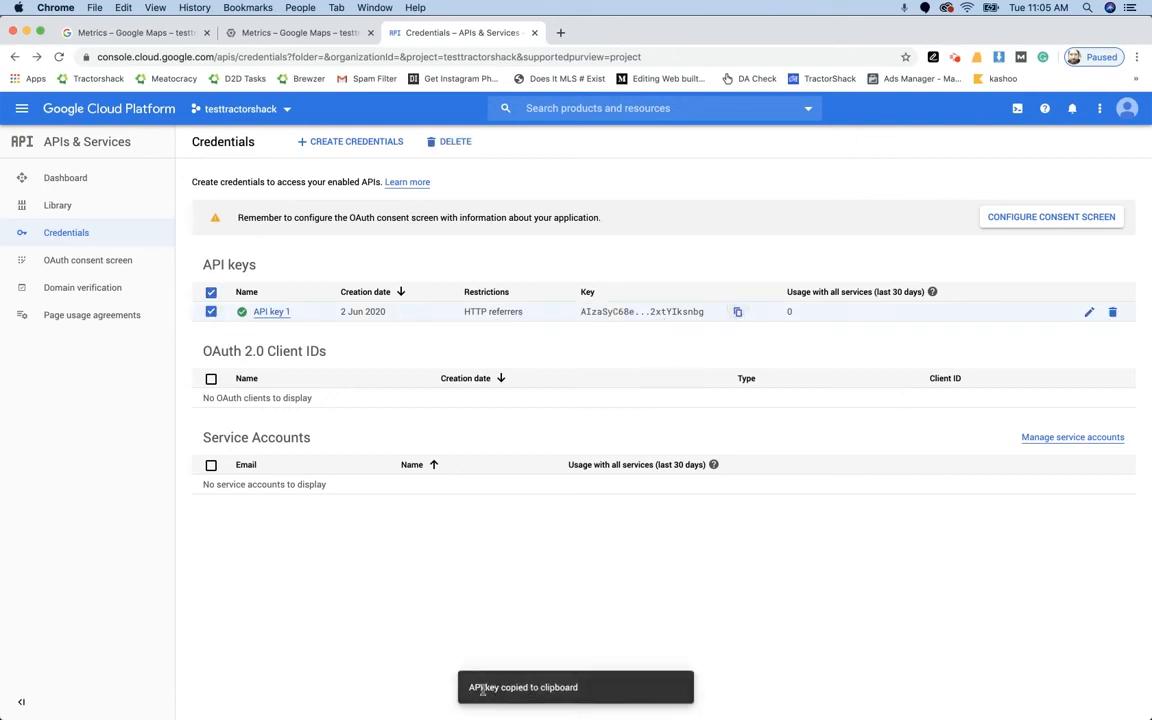
left_click(729, 602)
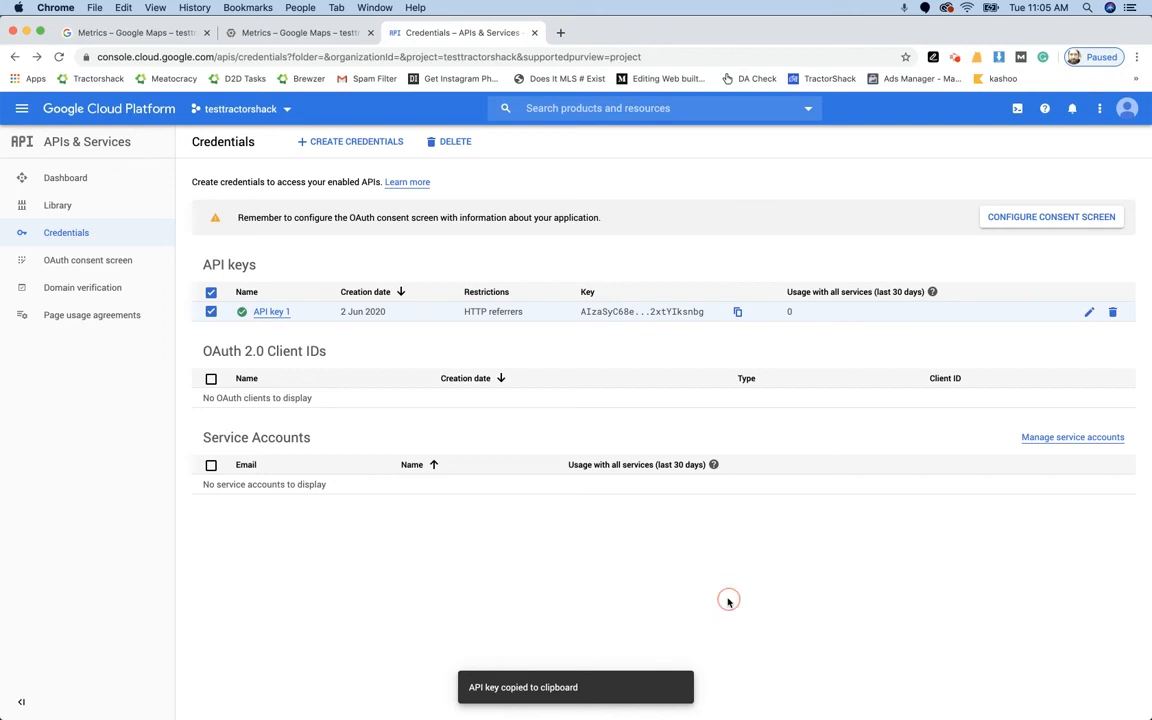